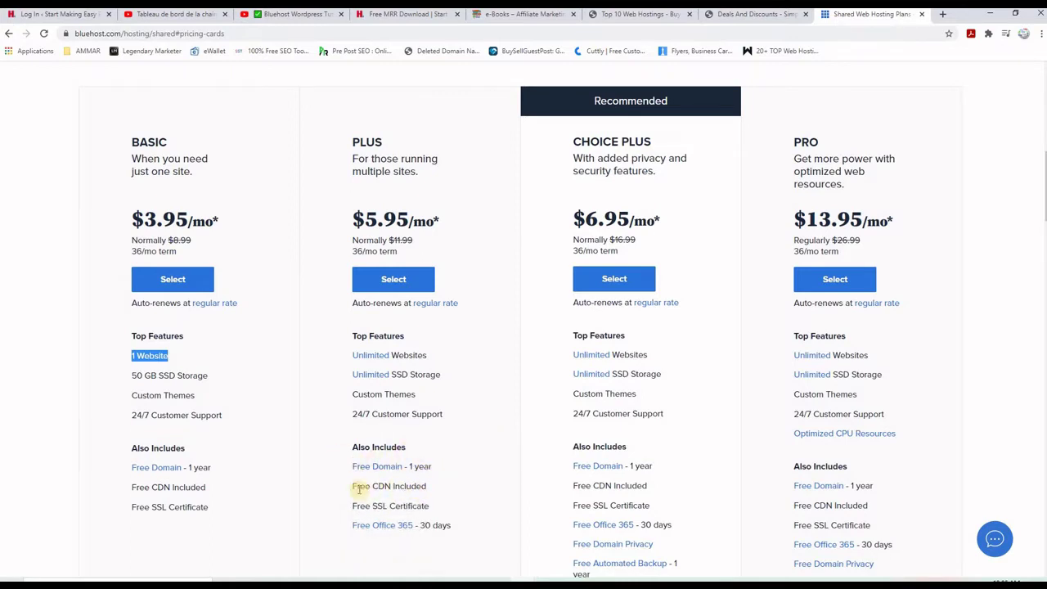
# - Start creating a new site from My Sites, declining the Website Builder in favour of plain WordPress
pyautogui.moveTo(425, 486)
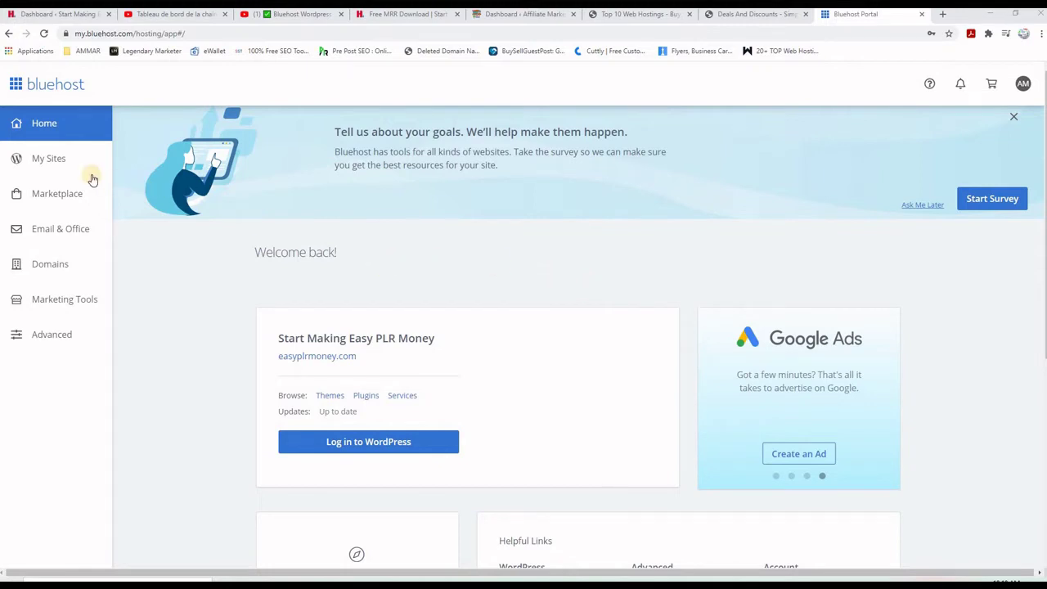
pyautogui.click(41, 160)
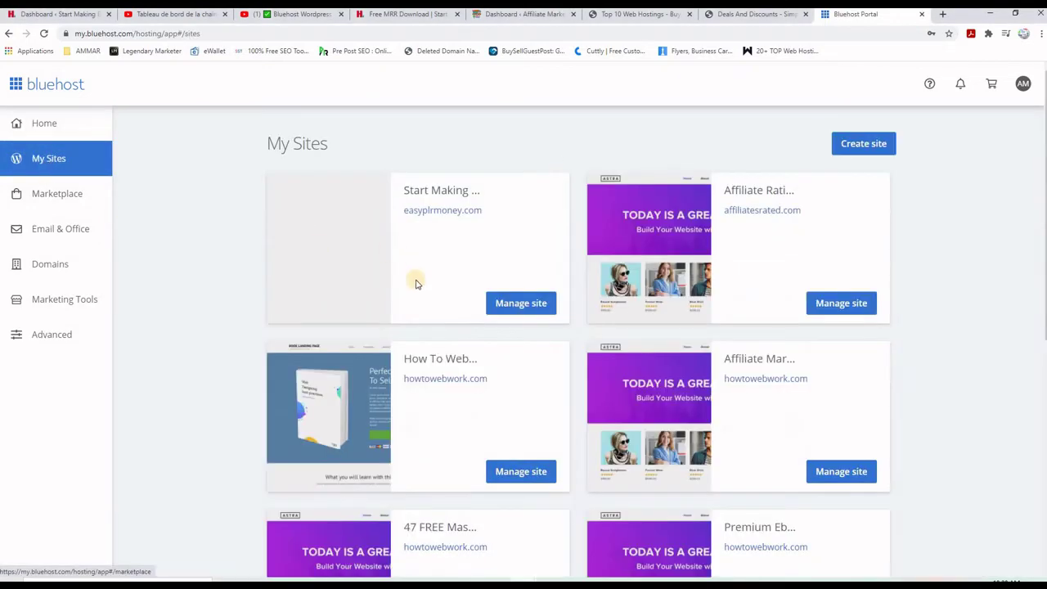
pyautogui.scroll(-3, 416, 281)
pyautogui.scroll(3, 406, 311)
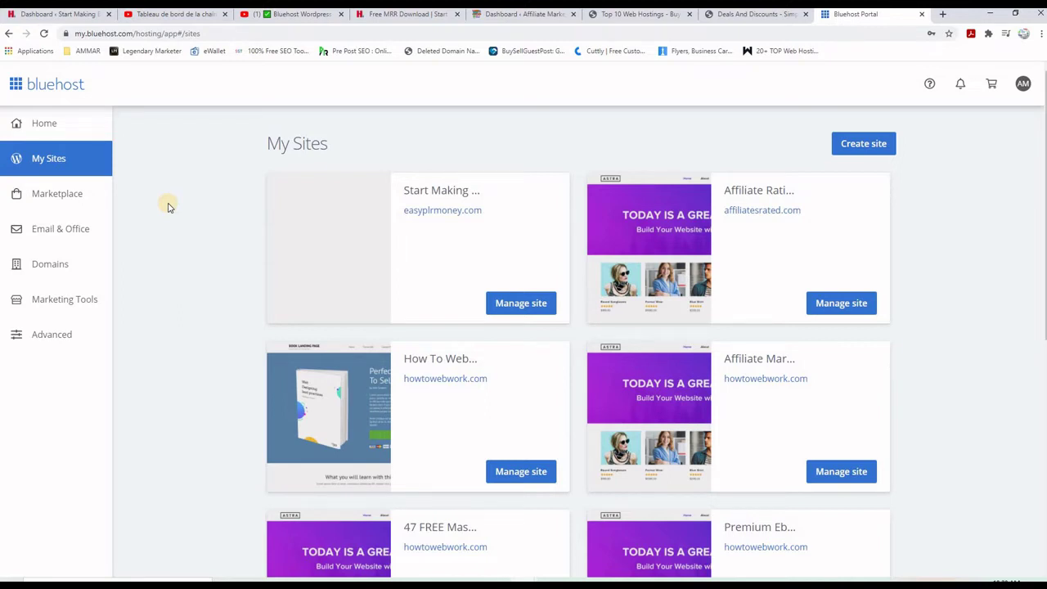
pyautogui.click(869, 145)
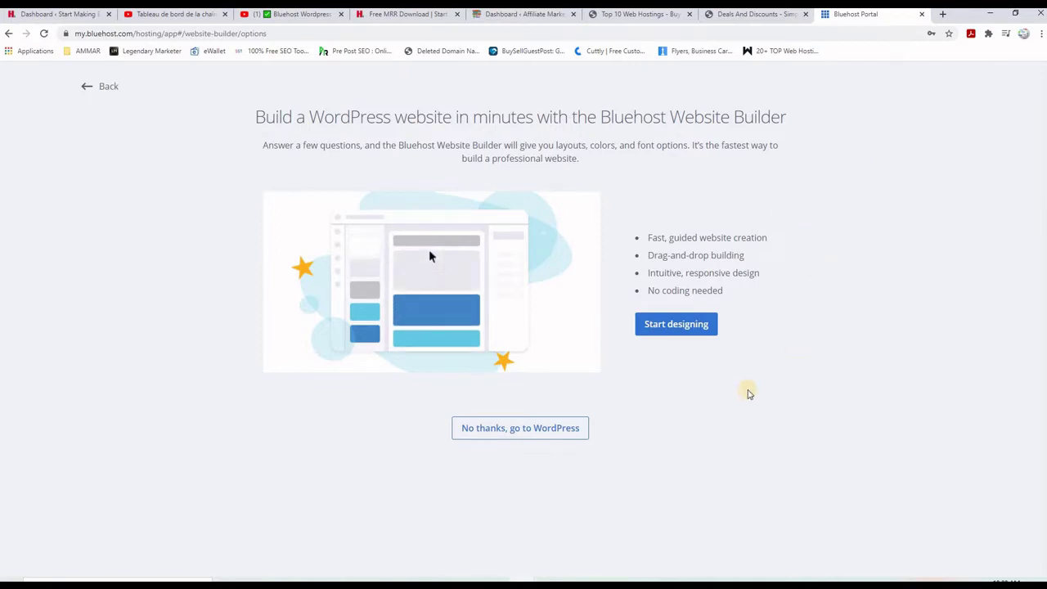
pyautogui.click(518, 431)
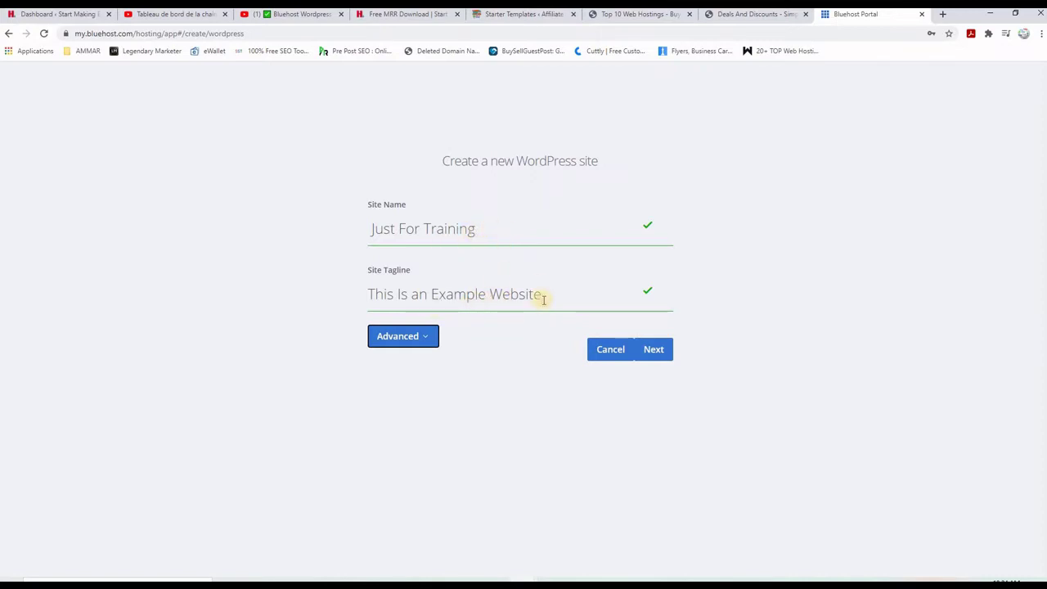
# - Expand the advanced settings of the new WordPress site and fill in the admin email address from the saved suggestions
pyautogui.click(426, 342)
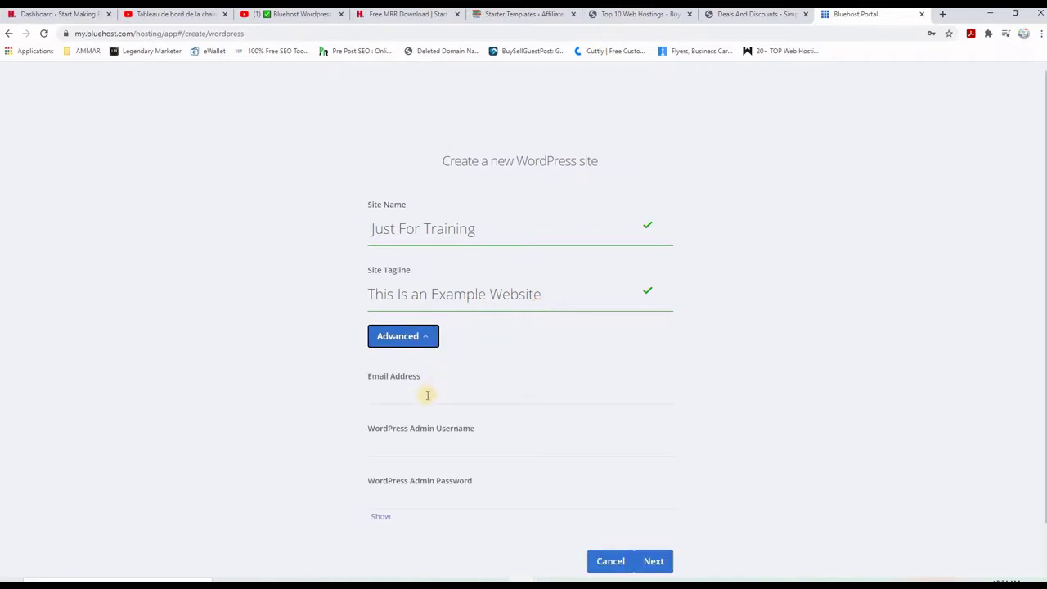
pyautogui.click(418, 398)
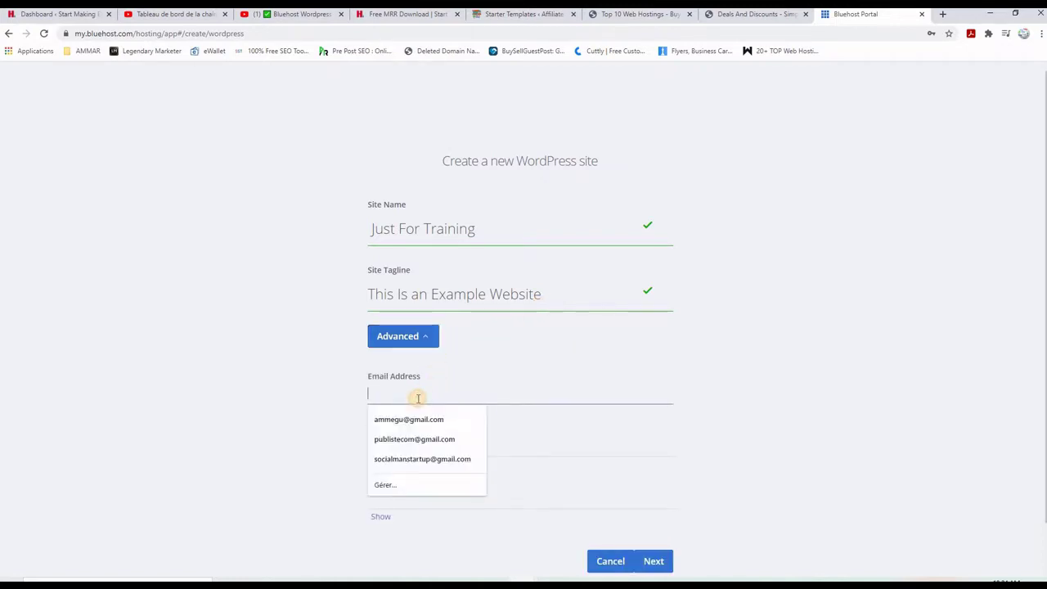
pyautogui.press('Down')
pyautogui.press('Down')
pyautogui.press('Return')
pyautogui.click(265, 407)
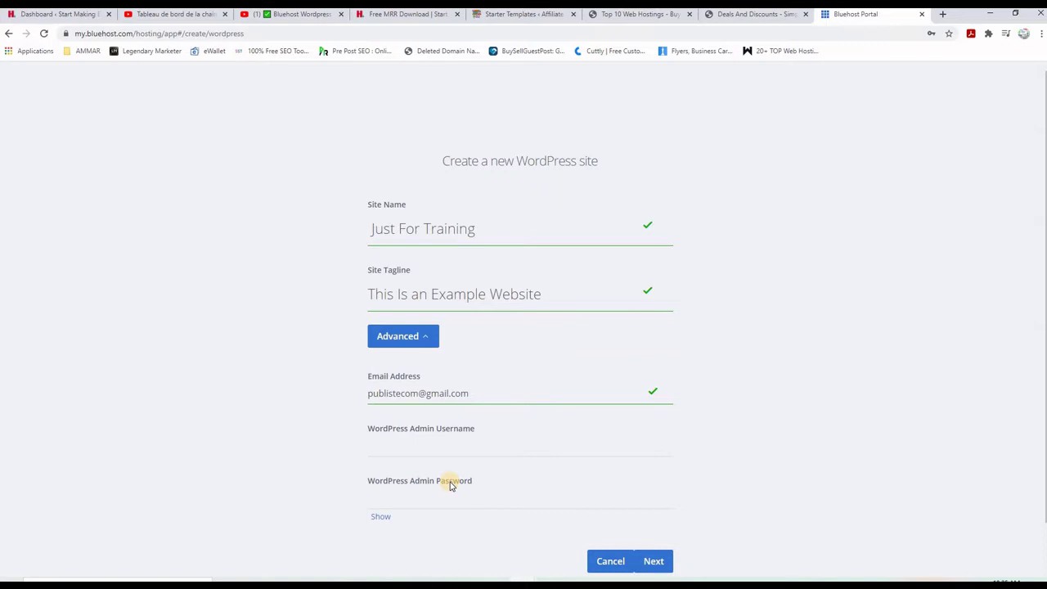
# - Enter the WordPress admin username and admin password, and continue to the domain selection
pyautogui.click(389, 450)
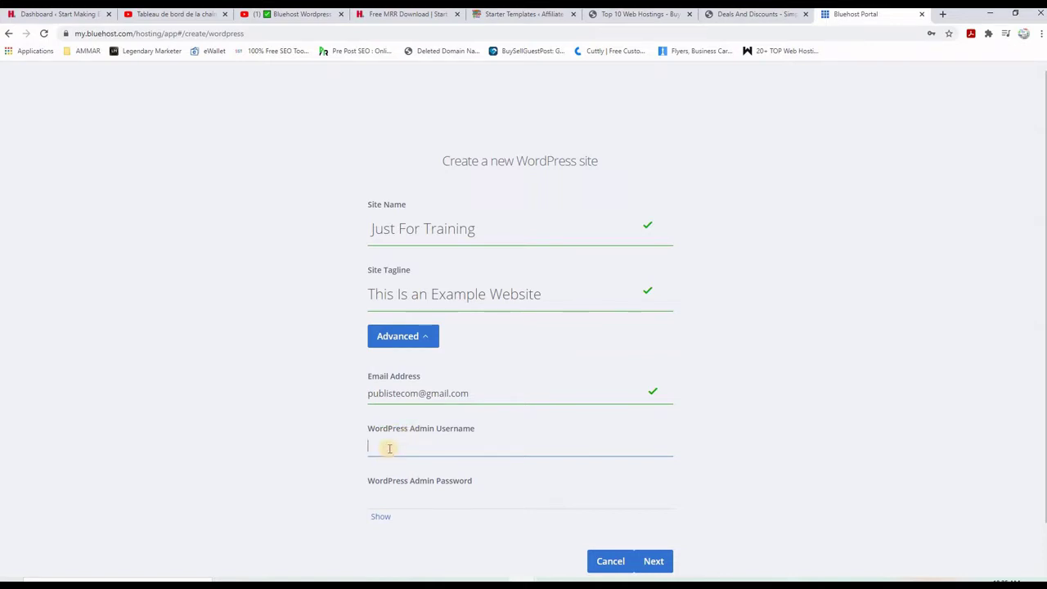
pyautogui.write('Amm')
pyautogui.write('mar')
pyautogui.press('BackSpace')
pyautogui.press('BackSpace')
pyautogui.press('BackSpace')
pyautogui.press('BackSpace')
pyautogui.write('mar-training')
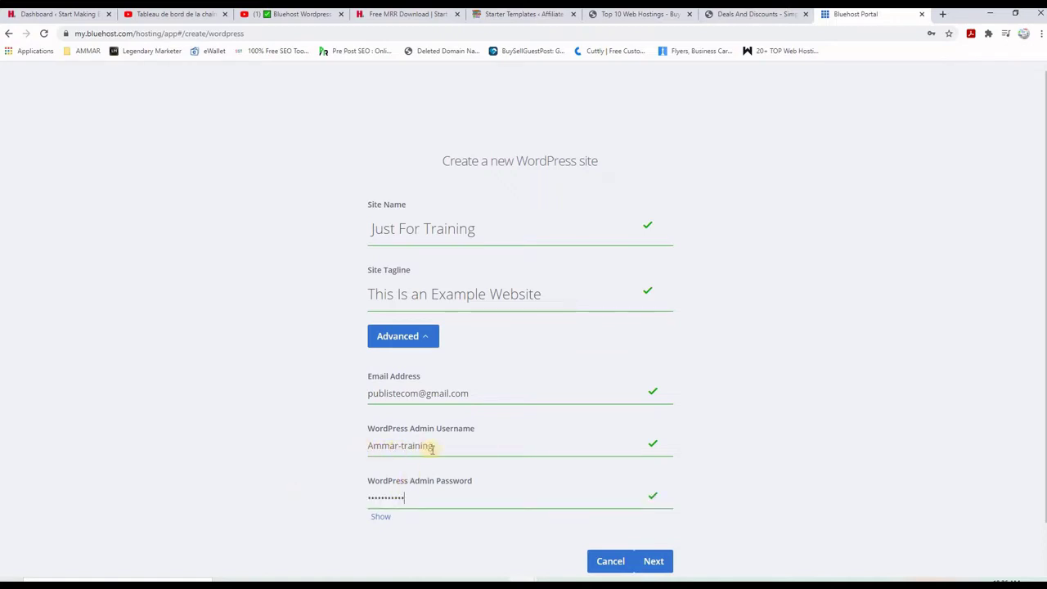
pyautogui.click(654, 563)
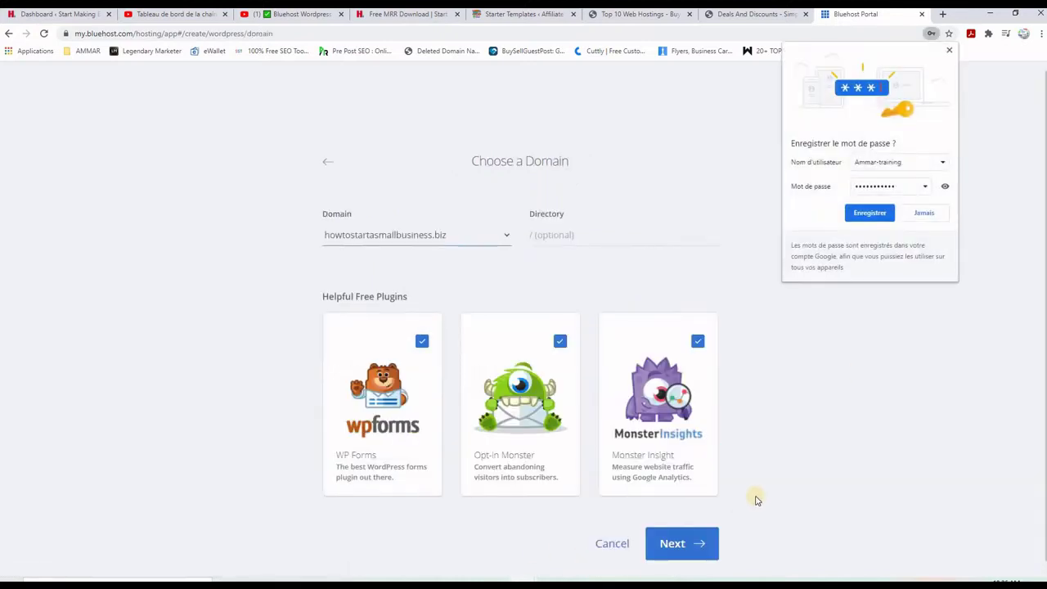
# - Dismiss the password-saving prompt and assign the site to the domain affiliatesrated.com with the directory /training
pyautogui.click(949, 50)
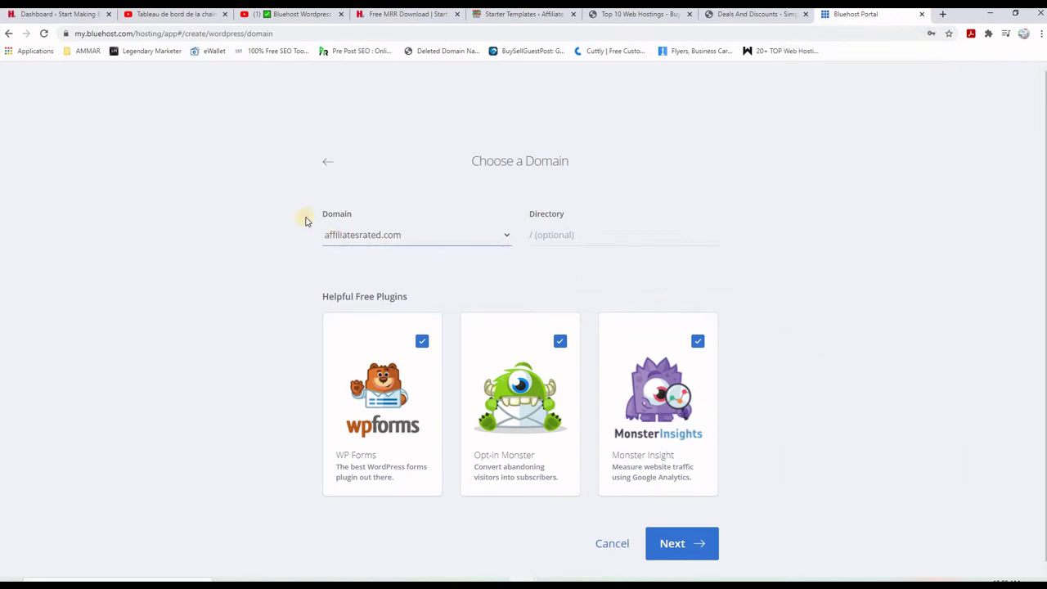
pyautogui.click(374, 239)
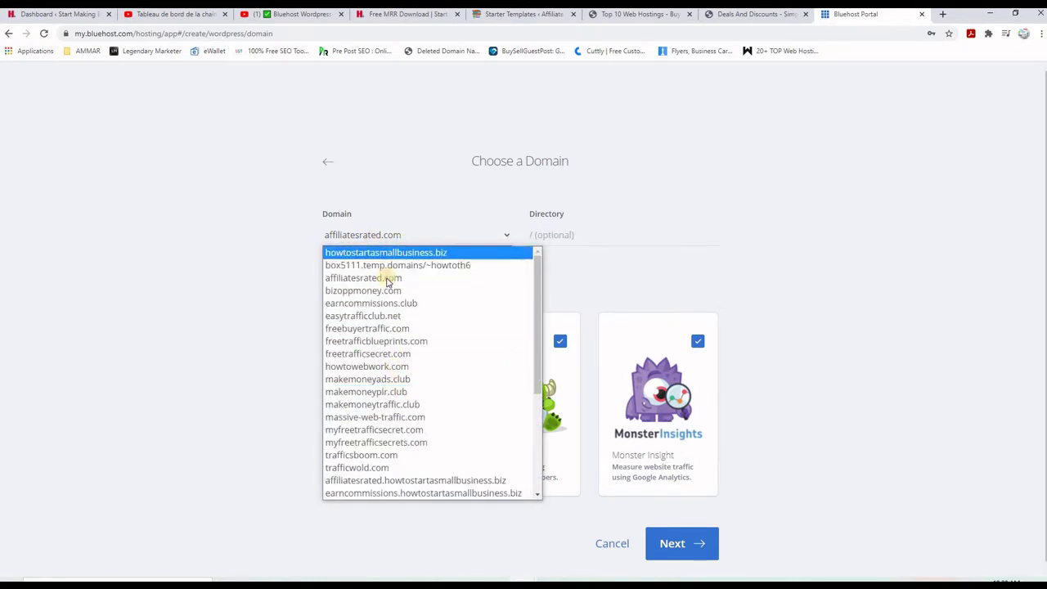
pyautogui.click(388, 278)
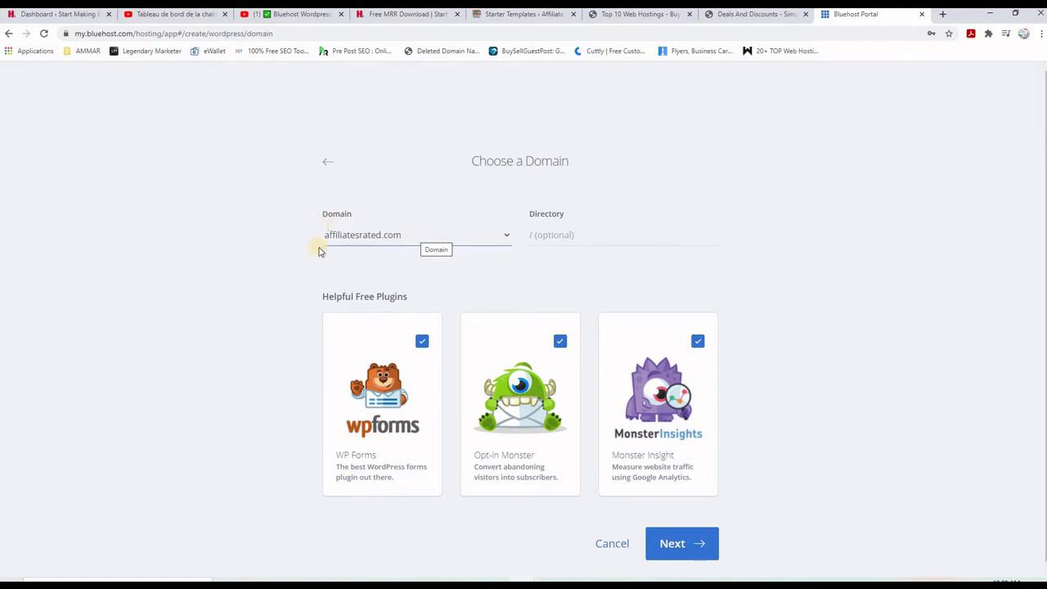
pyautogui.click(550, 235)
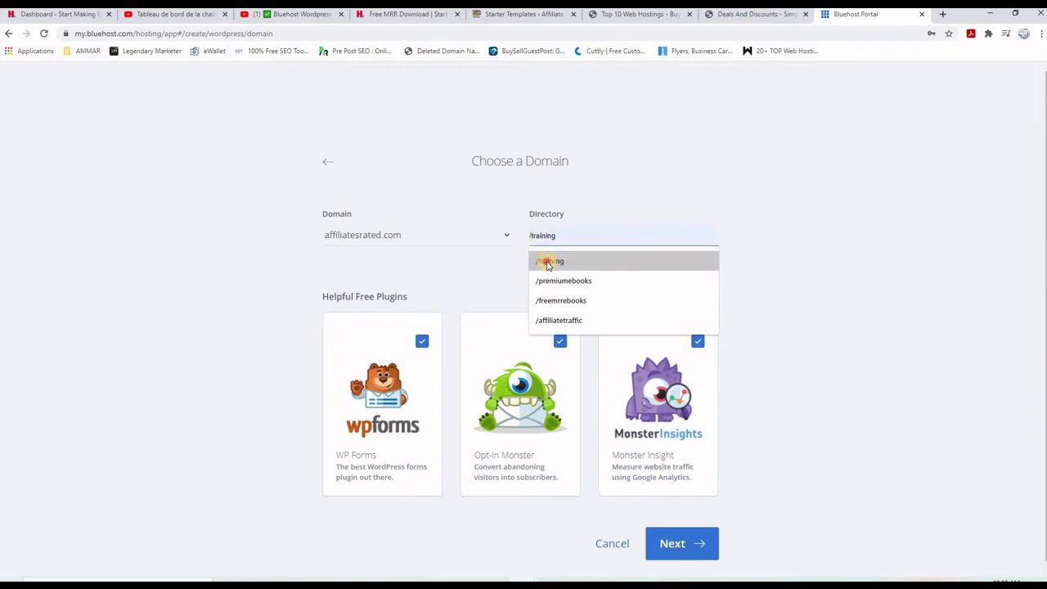
pyautogui.click(552, 260)
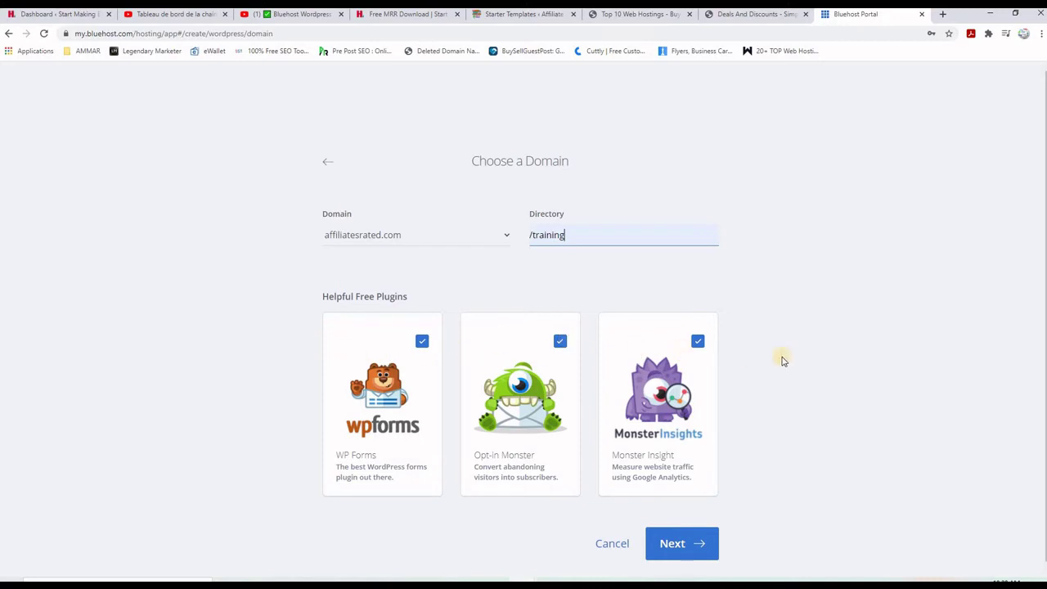
# - Deselect the WP Forms, Opt-in Monster and Monster Insight plugins and install WordPress
pyautogui.click(423, 342)
pyautogui.click(560, 341)
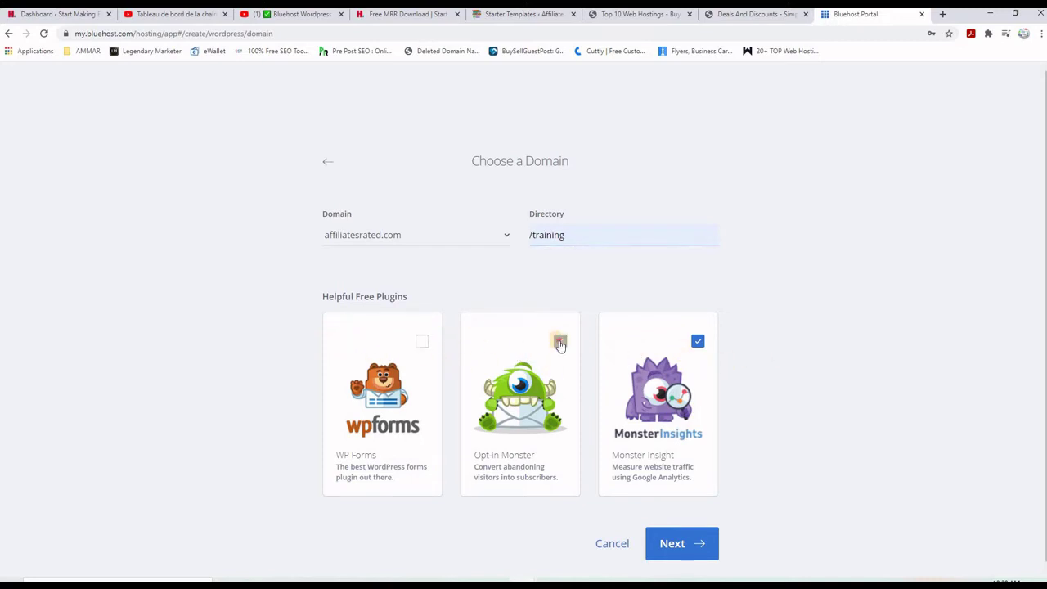
pyautogui.click(697, 342)
pyautogui.click(681, 545)
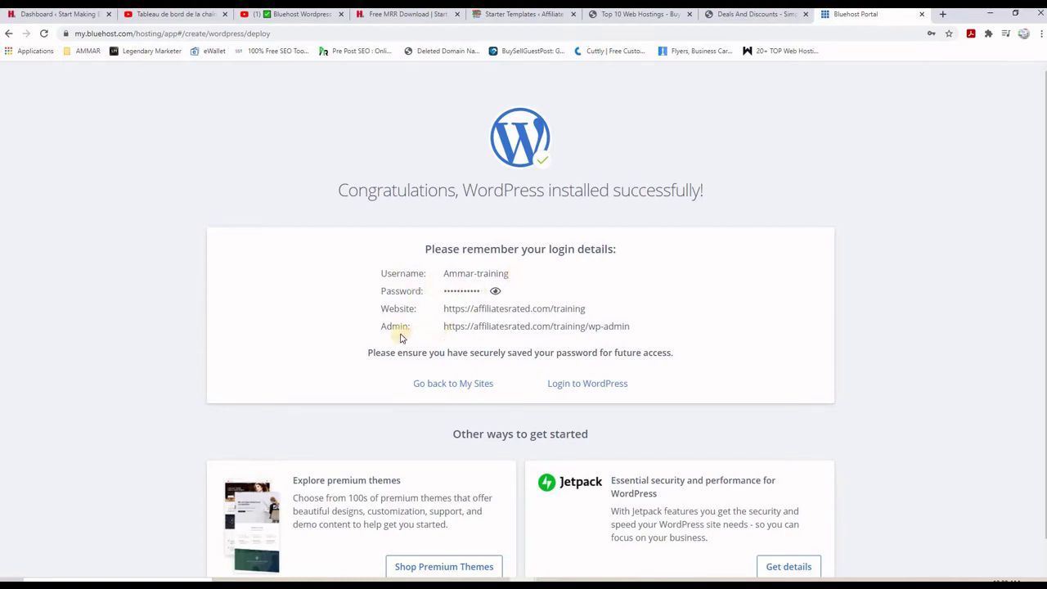
pyautogui.moveTo(587, 310); pyautogui.dragTo(439, 311)
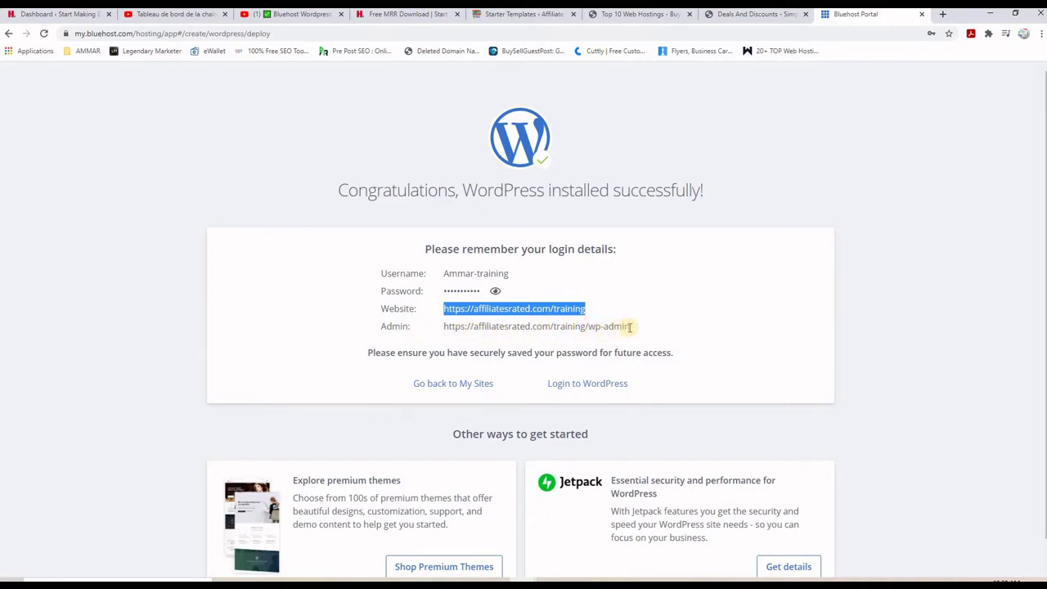
pyautogui.moveTo(630, 326); pyautogui.dragTo(446, 325)
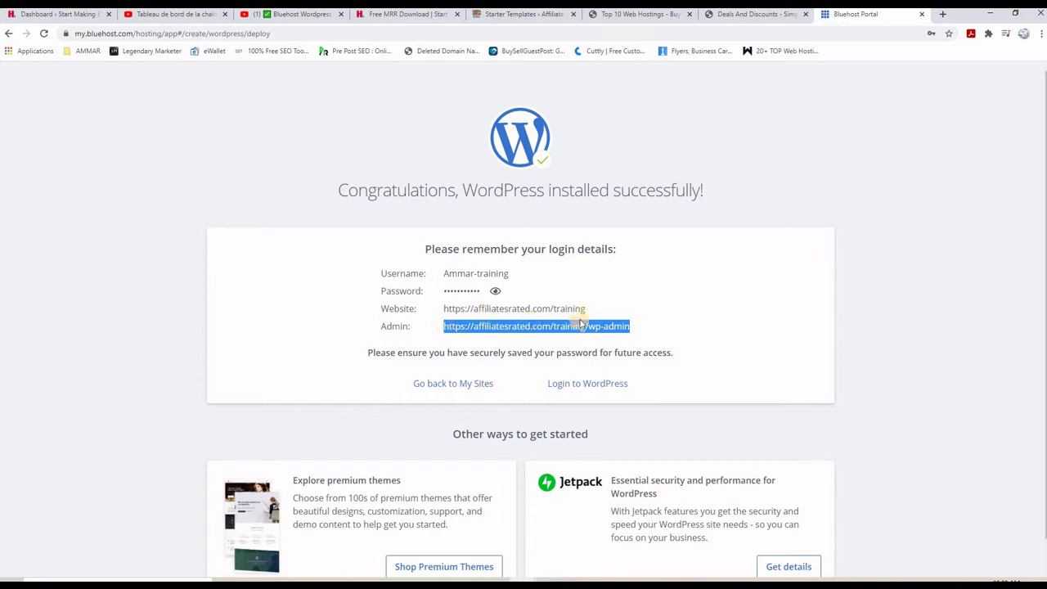
pyautogui.moveTo(586, 310); pyautogui.dragTo(442, 307)
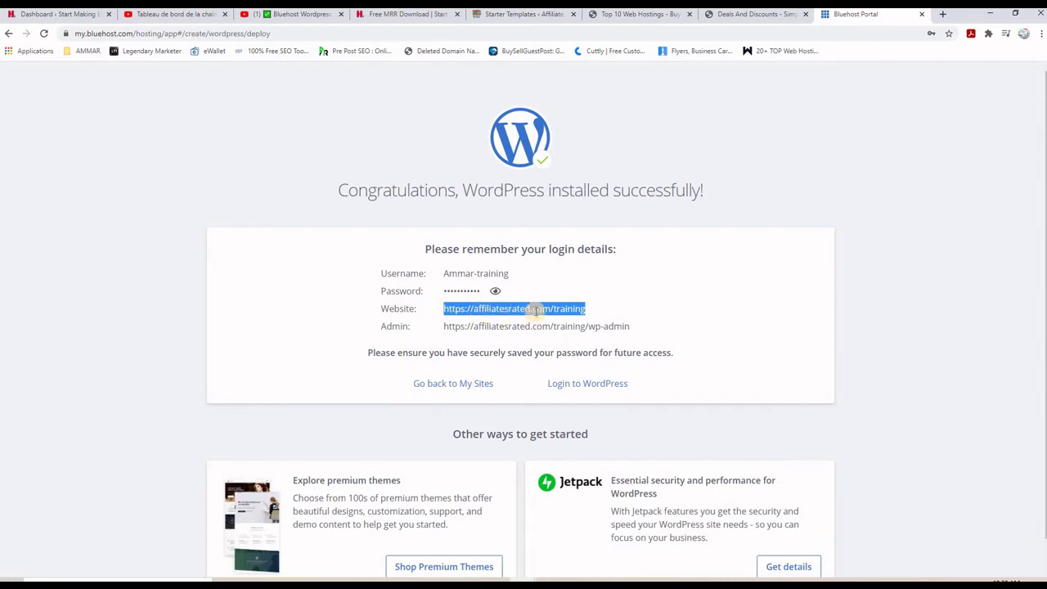
pyautogui.rightClick(536, 315)
pyautogui.click(578, 332)
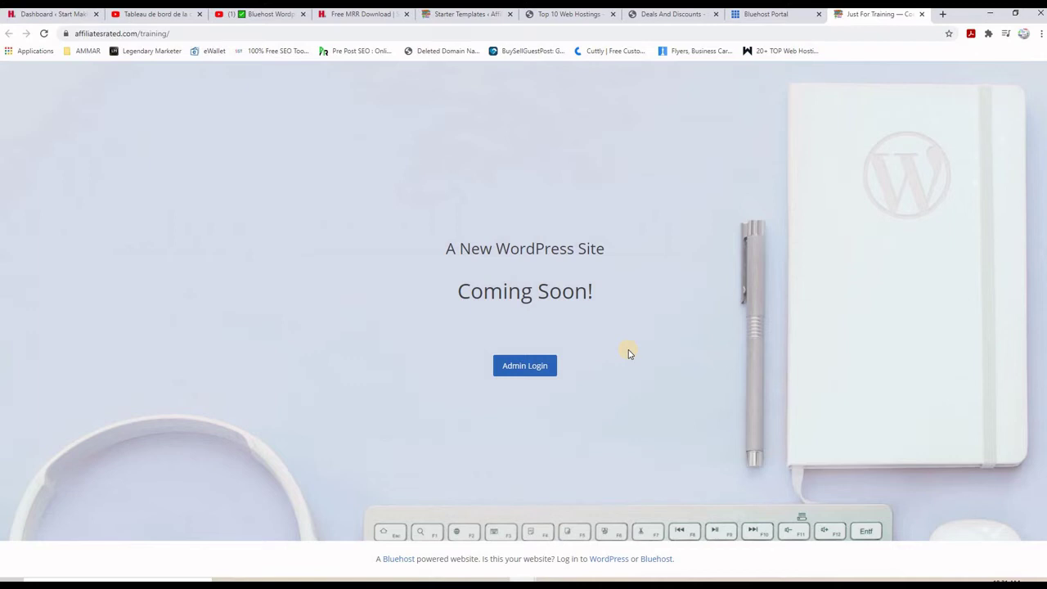
pyautogui.hotkey('ctrl', 'shift', 'Tab')
pyautogui.moveTo(630, 326); pyautogui.dragTo(437, 330)
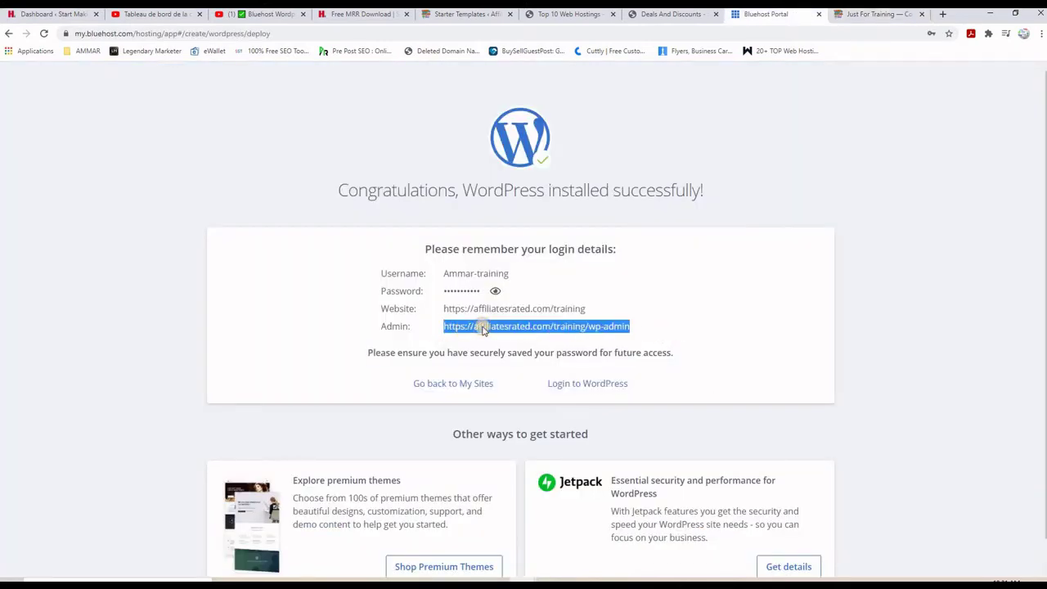
pyautogui.rightClick(482, 327)
pyautogui.click(530, 346)
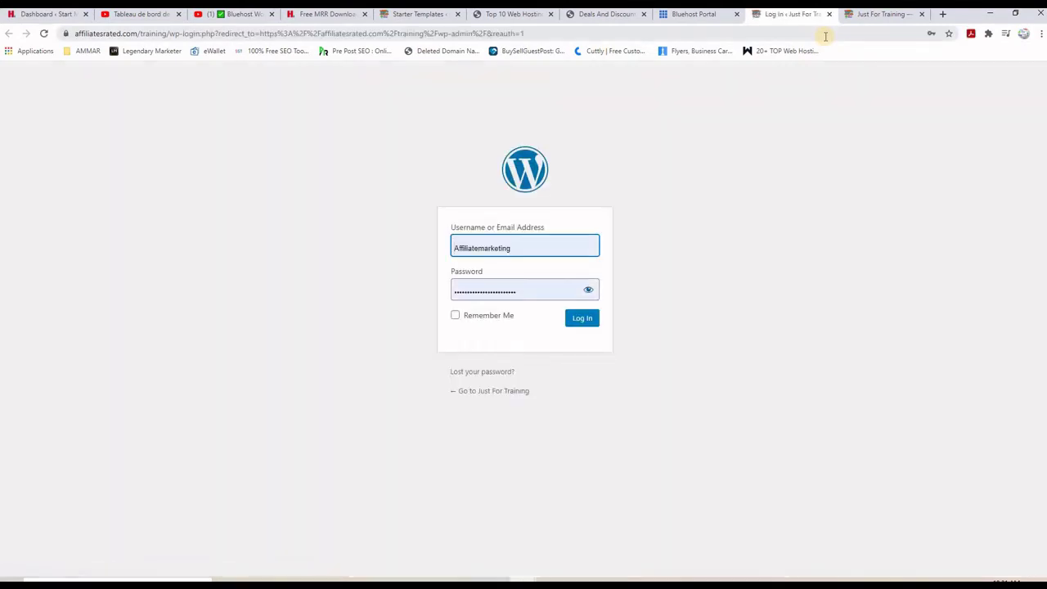
# - Copy the admin username from the installation details and replace the prefilled username on the WordPress login form with it
pyautogui.click(693, 14)
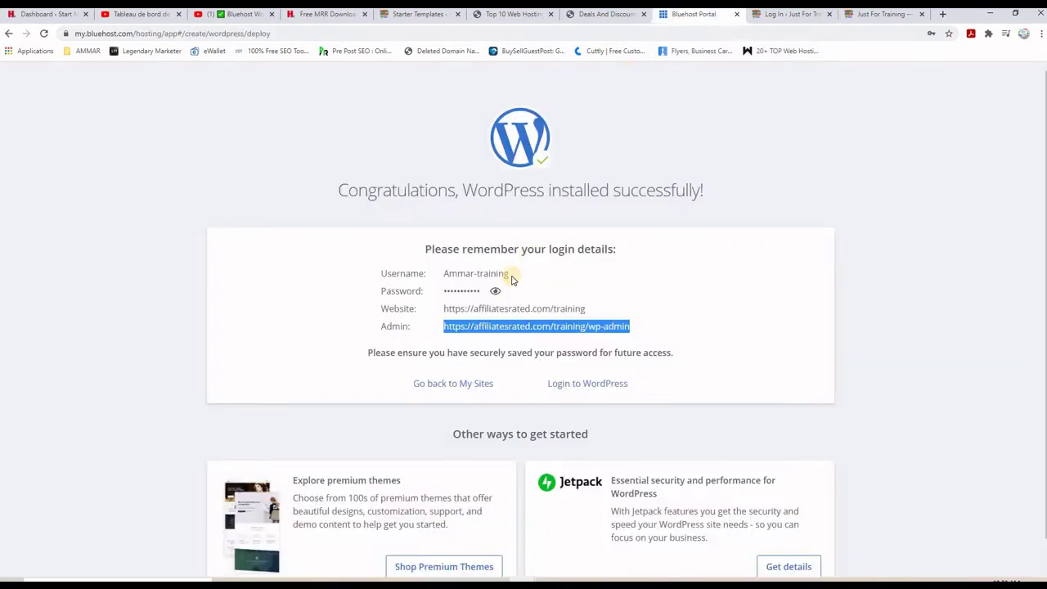
pyautogui.moveTo(509, 273); pyautogui.dragTo(444, 273)
pyautogui.rightClick(466, 282)
pyautogui.click(487, 288)
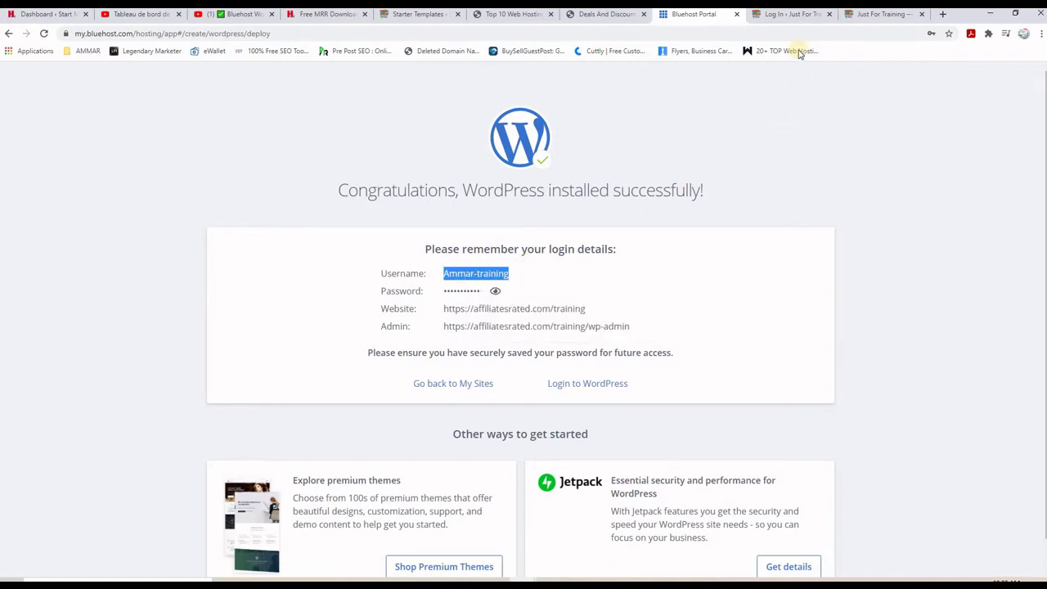
pyautogui.click(788, 14)
pyautogui.moveTo(453, 244); pyautogui.dragTo(486, 238)
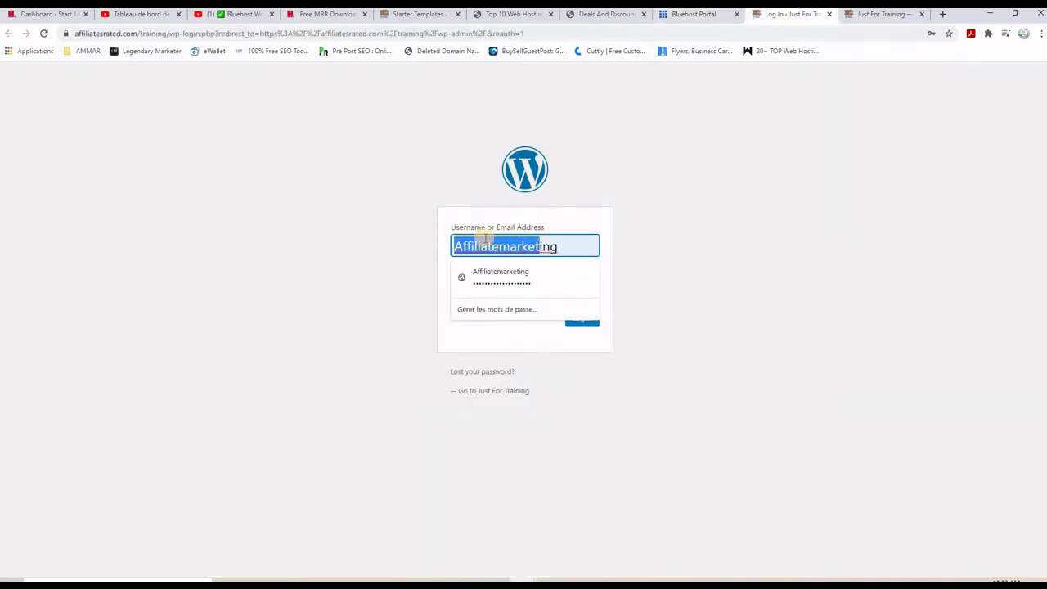
pyautogui.hotkey('ctrl', 'v')
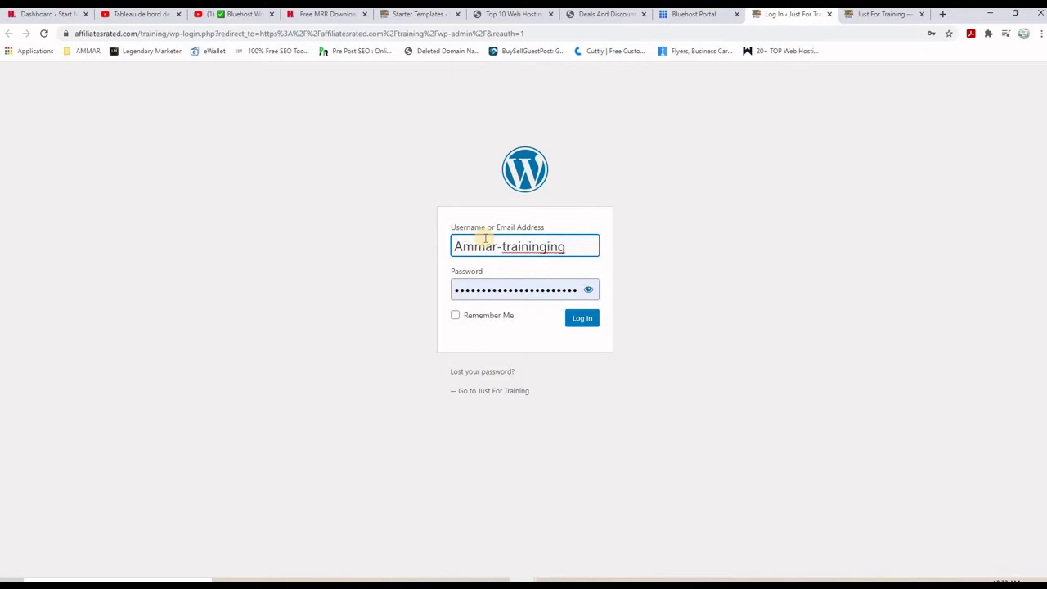
pyautogui.press('BackSpace')
# - Replace the prefilled password with the admin password, log in to WordPress and dismiss the password-saving prompt
pyautogui.doubleClick(518, 292)
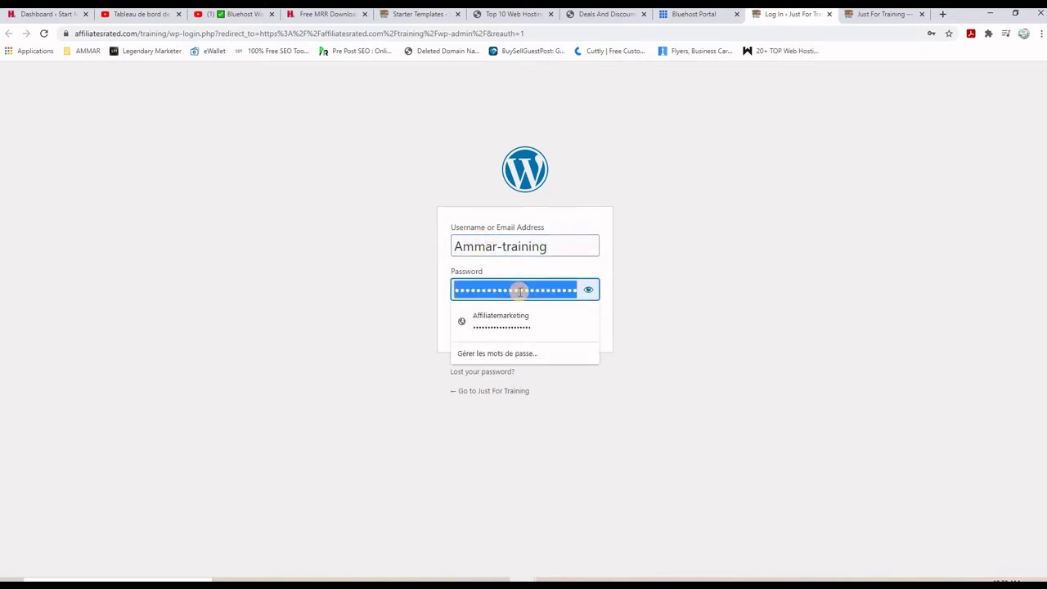
pyautogui.write('a')
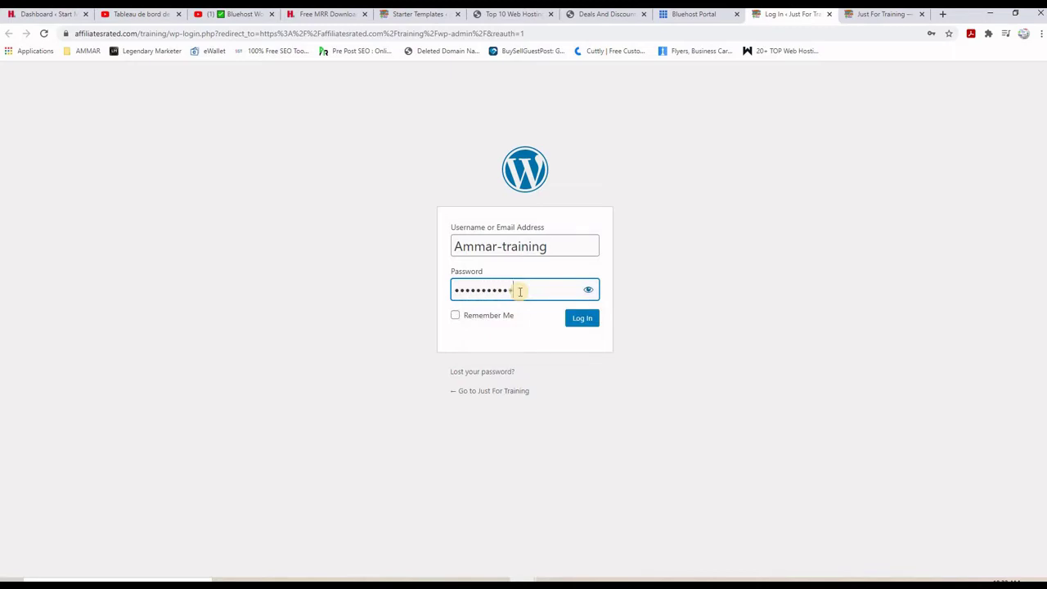
pyautogui.click(582, 324)
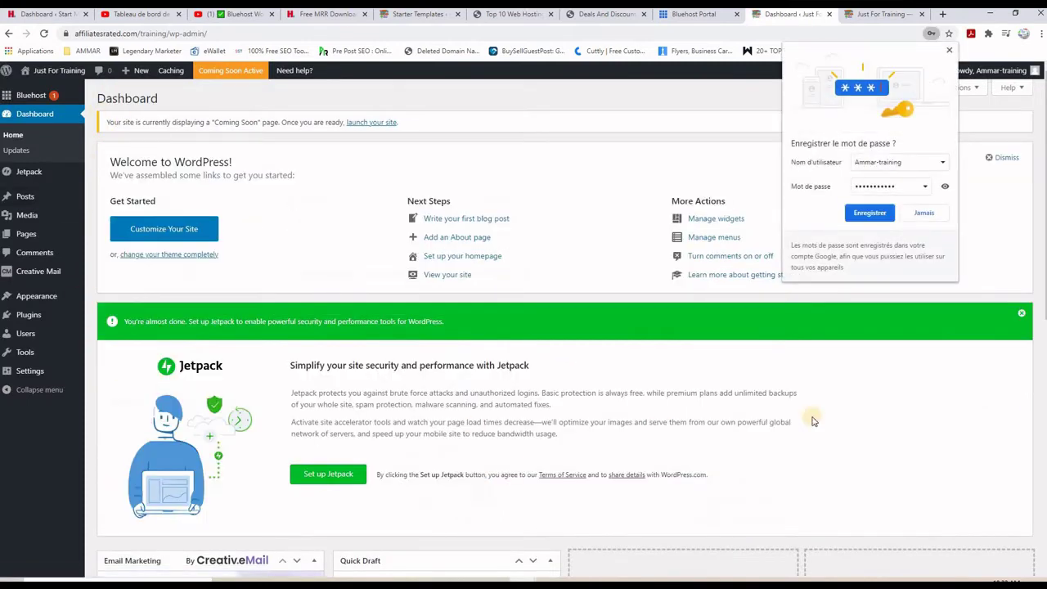
pyautogui.click(949, 50)
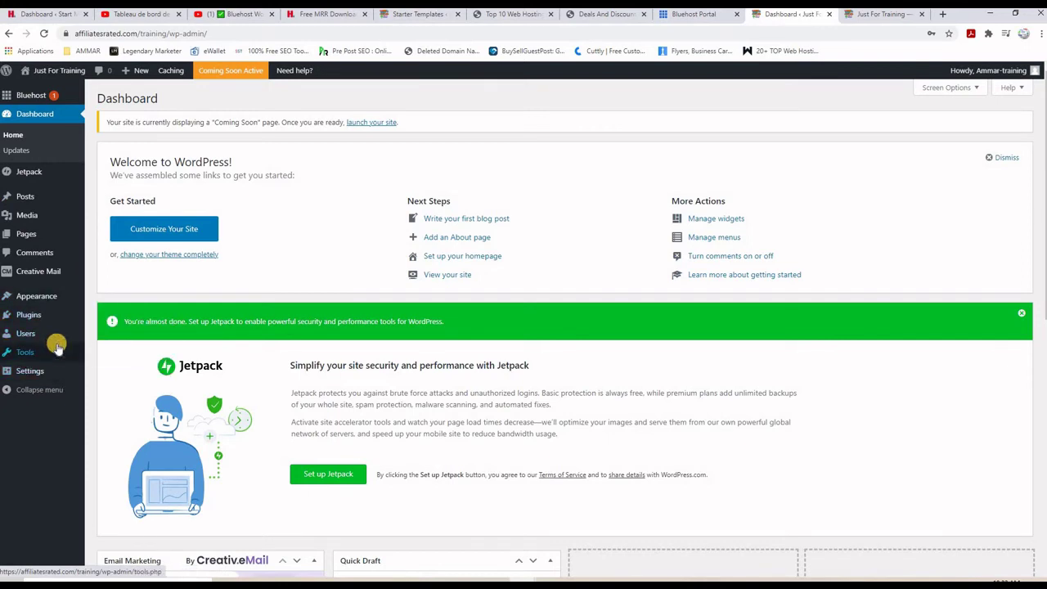
# - Open the list of installed themes for the Just For Training site
pyautogui.moveTo(57, 347)
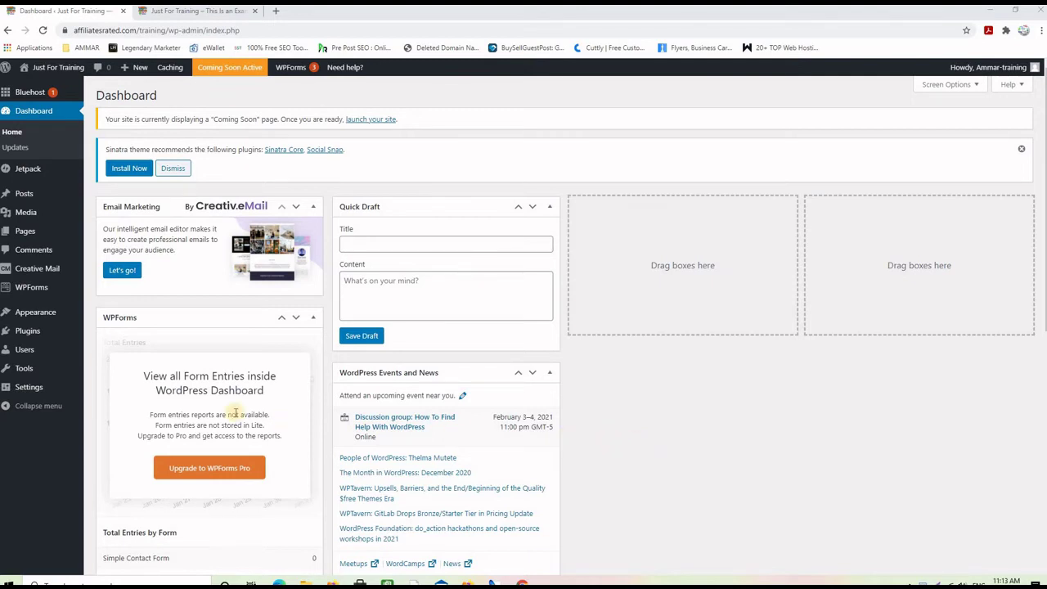
pyautogui.moveTo(51, 316)
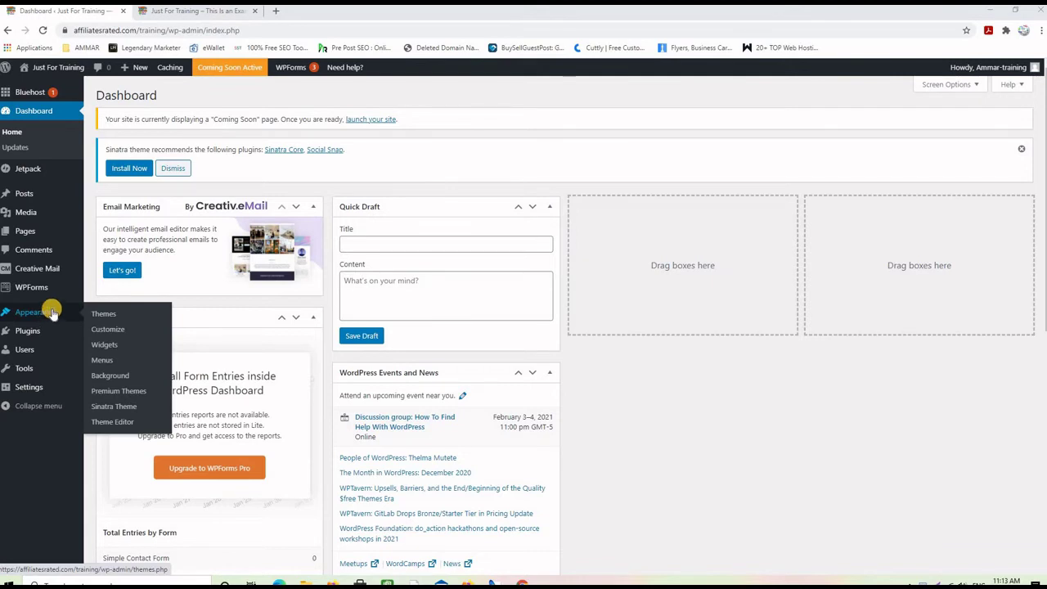
pyautogui.click(109, 315)
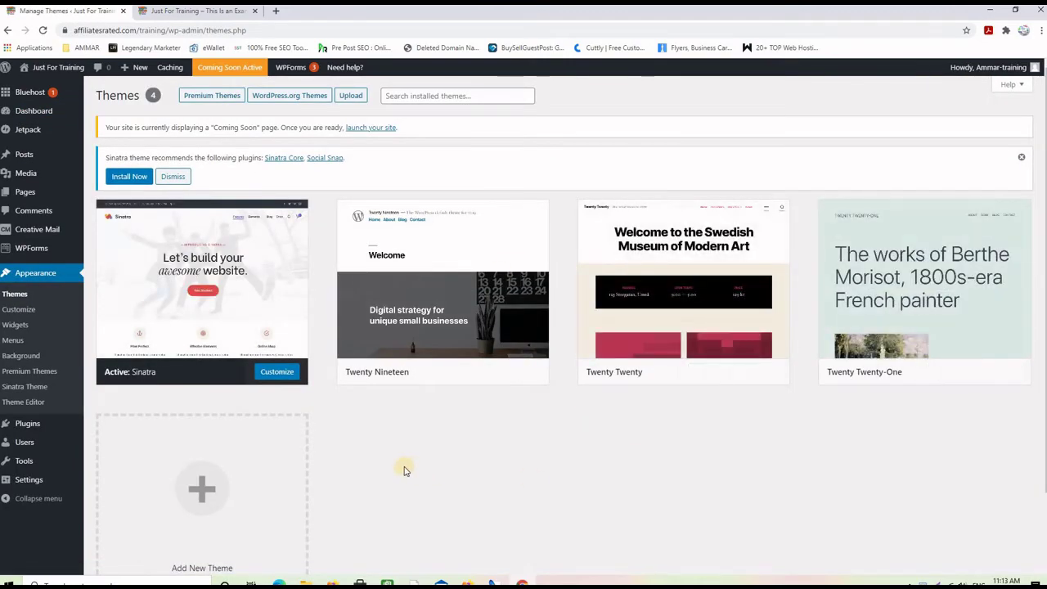
# - Start adding a new theme and search the WordPress theme directory for "astra"
pyautogui.scroll(-1, 327, 464)
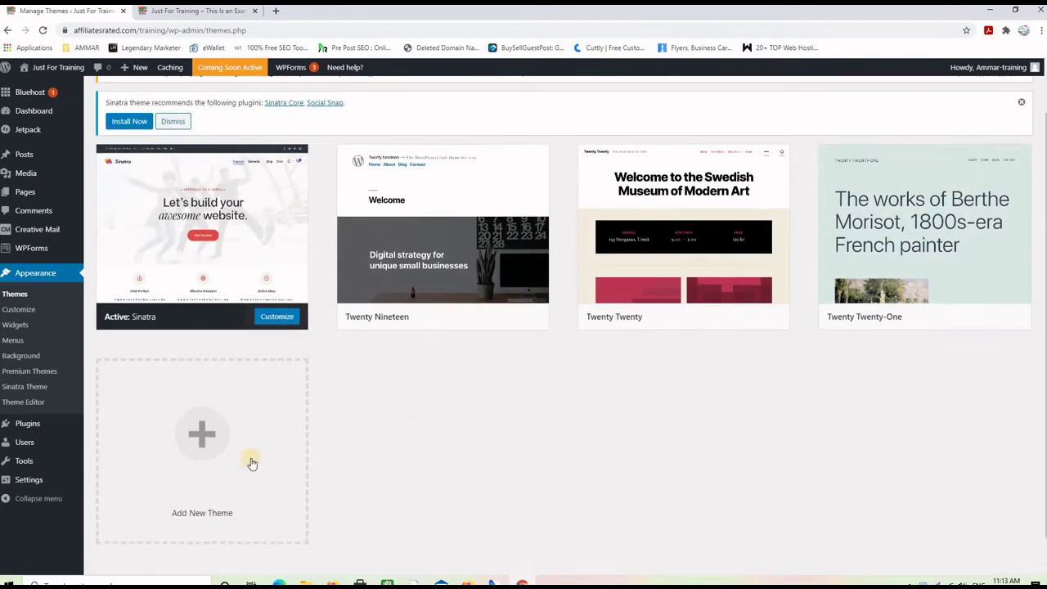
pyautogui.click(207, 437)
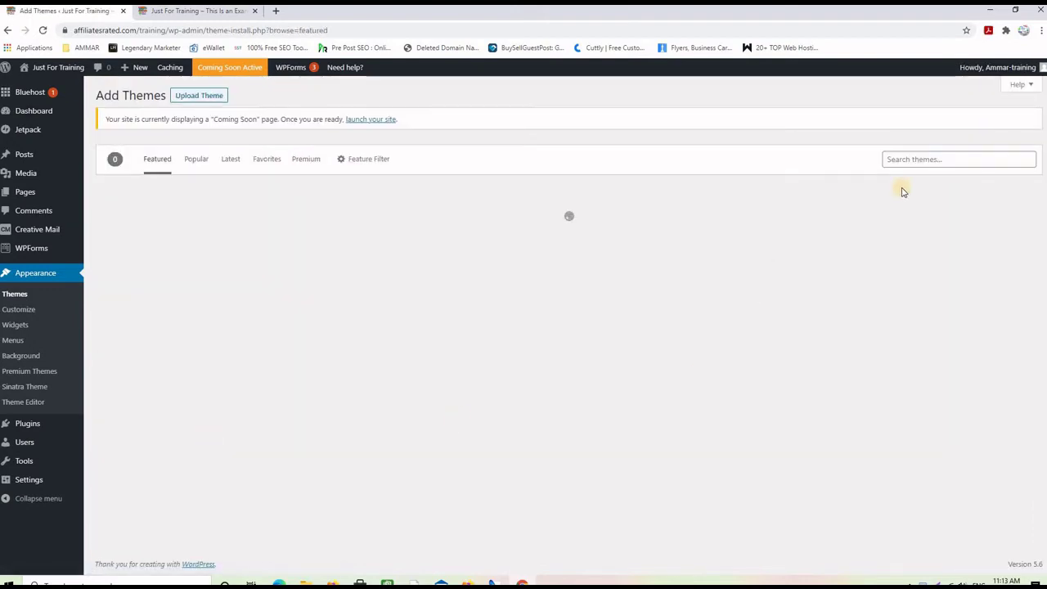
pyautogui.click(922, 161)
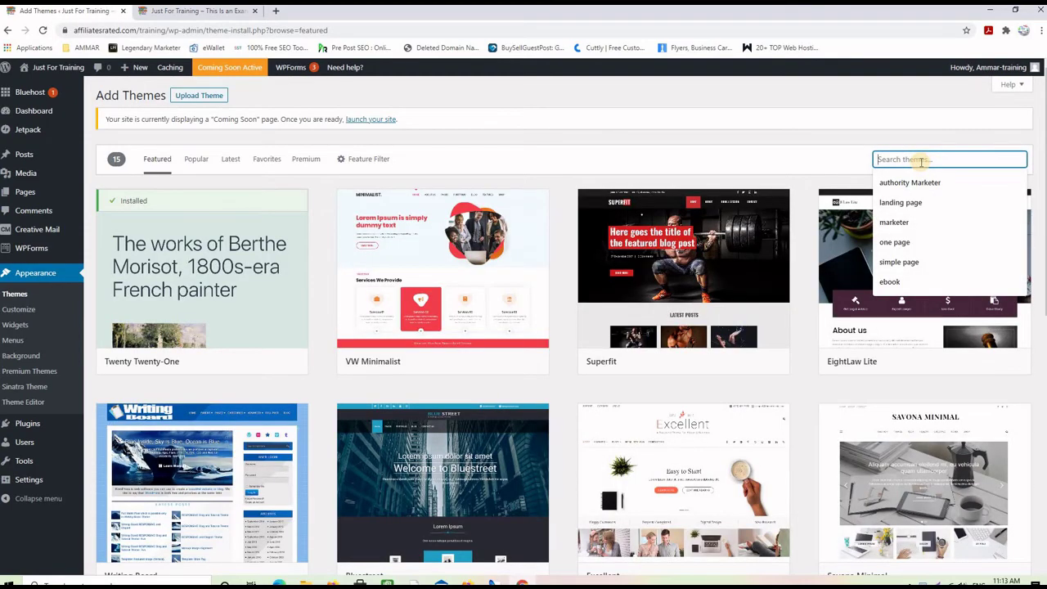
pyautogui.write('astra')
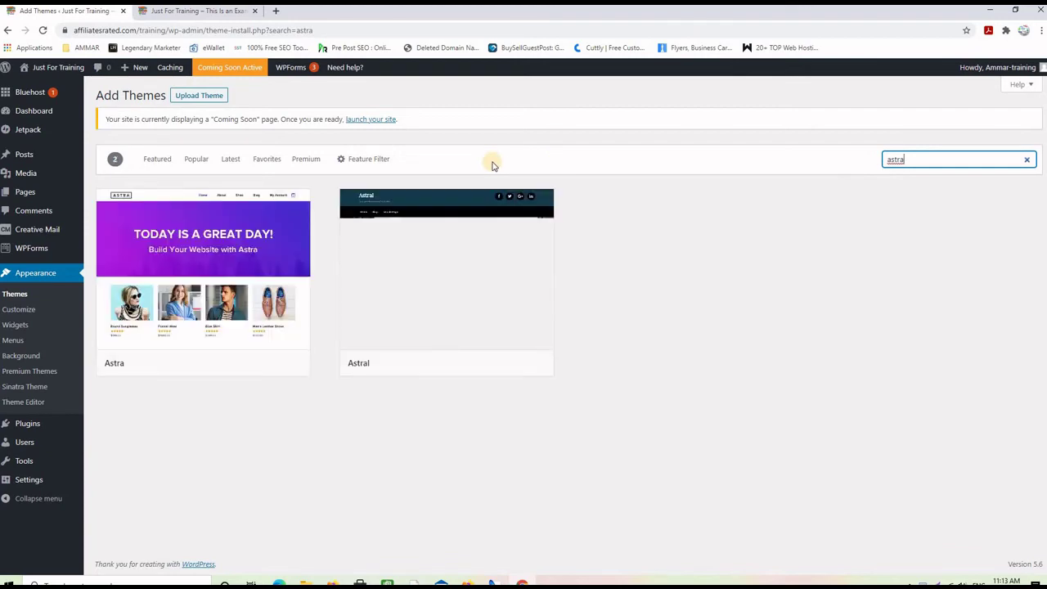
# - Install the Astra theme and activate it on the Just For Training site
pyautogui.moveTo(179, 238)
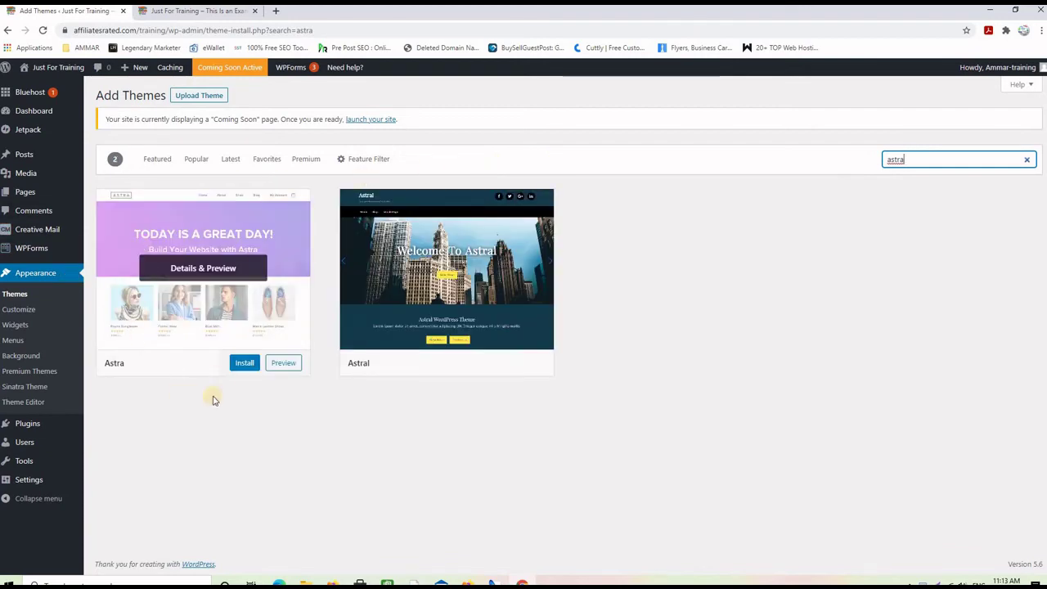
pyautogui.click(243, 363)
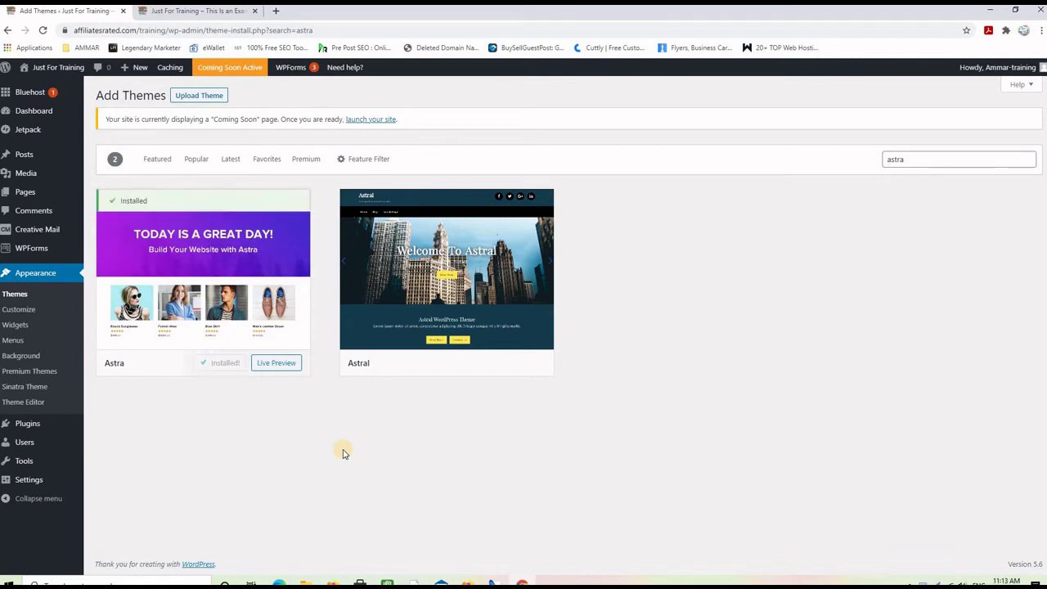
pyautogui.click(228, 365)
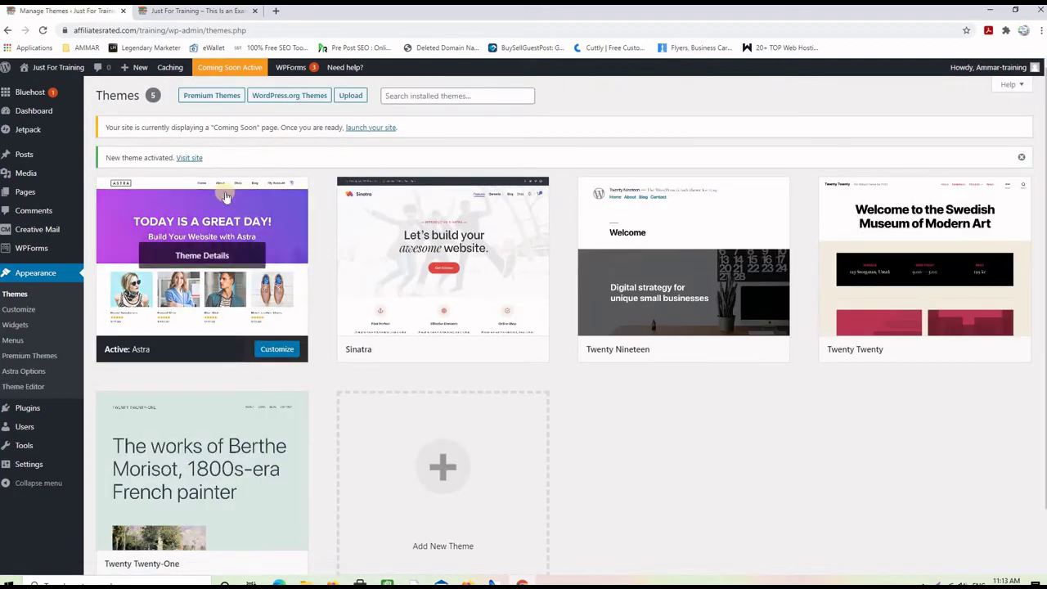
pyautogui.moveTo(213, 290)
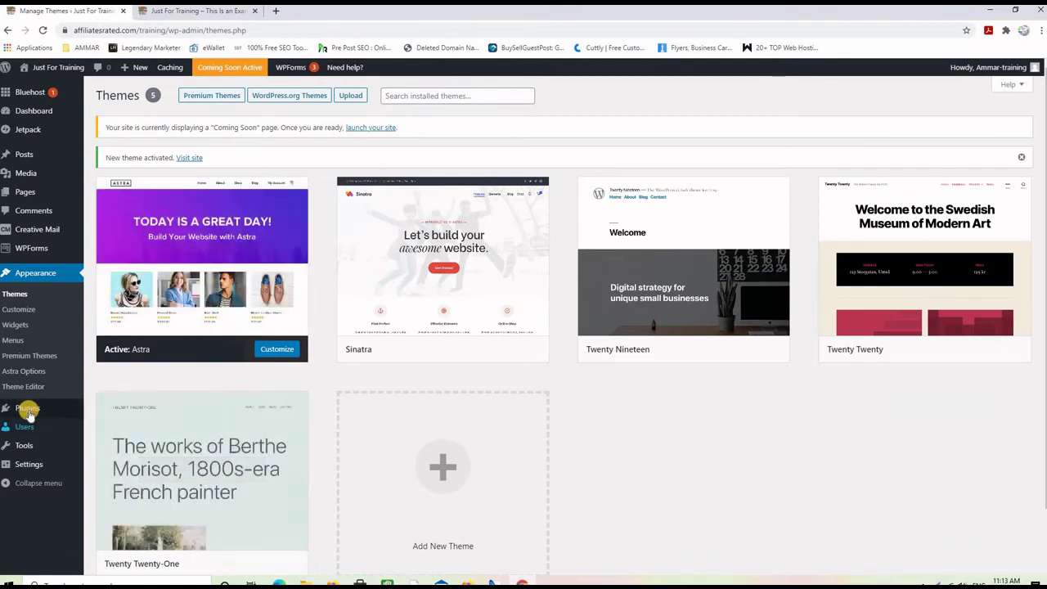
# - Search the plugin directory for "starter", and install and activate the Starter Templates plugin by Brainstorm Force
pyautogui.moveTo(89, 419)
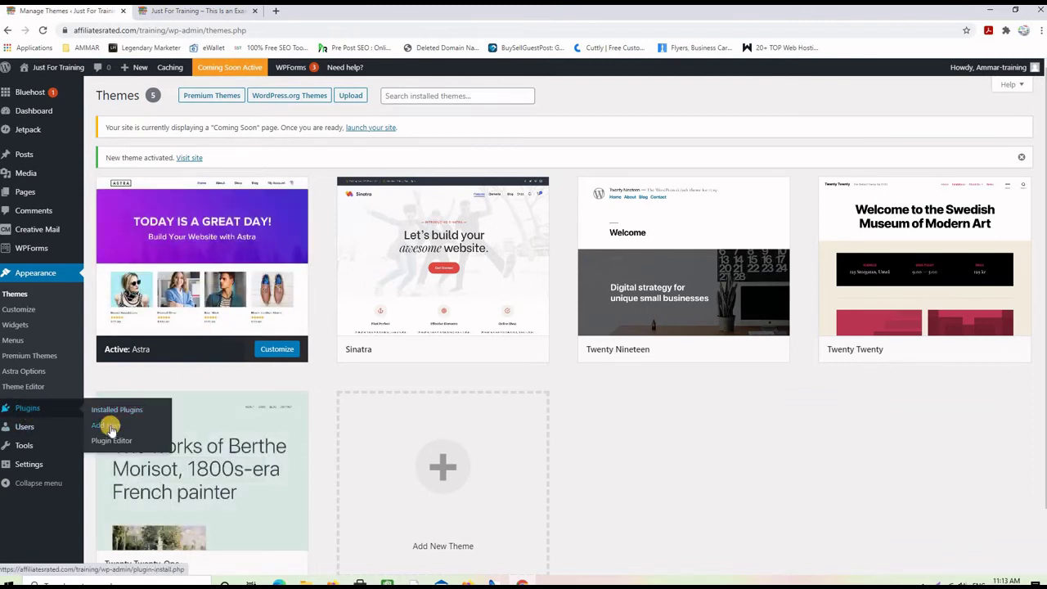
pyautogui.click(111, 427)
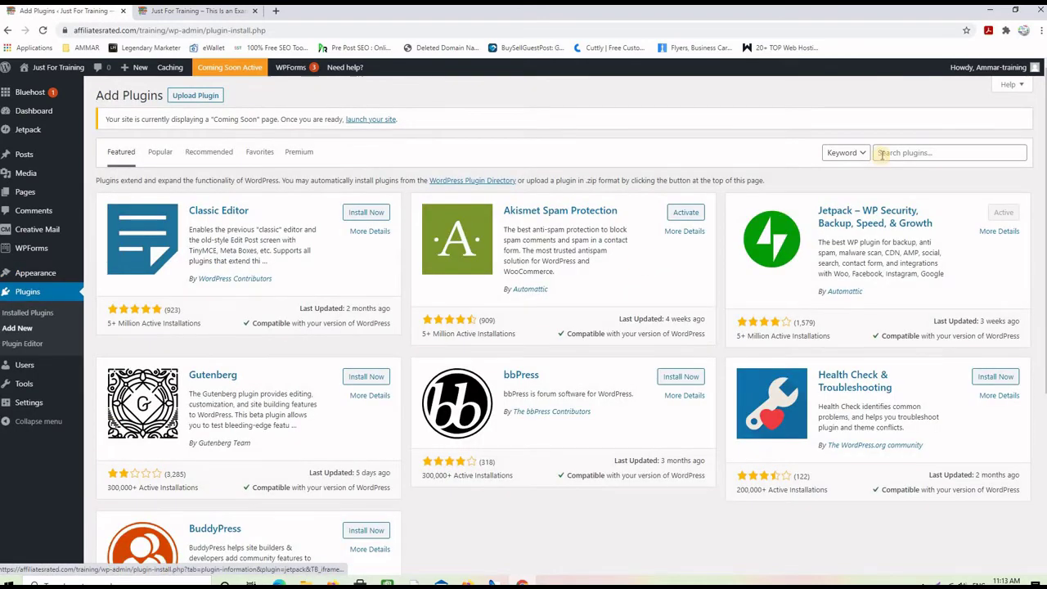
pyautogui.click(881, 153)
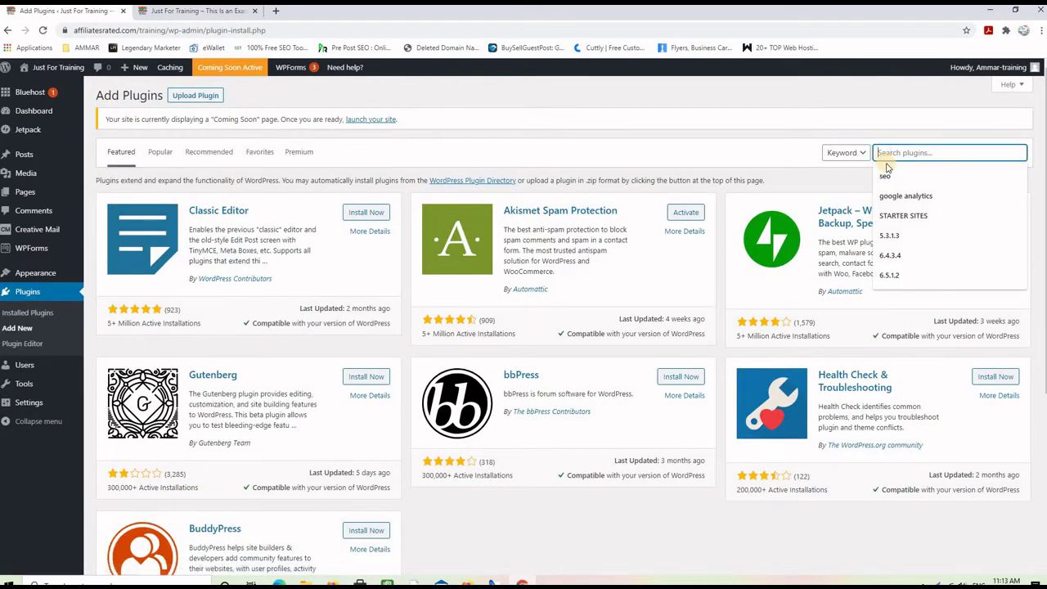
pyautogui.write('start')
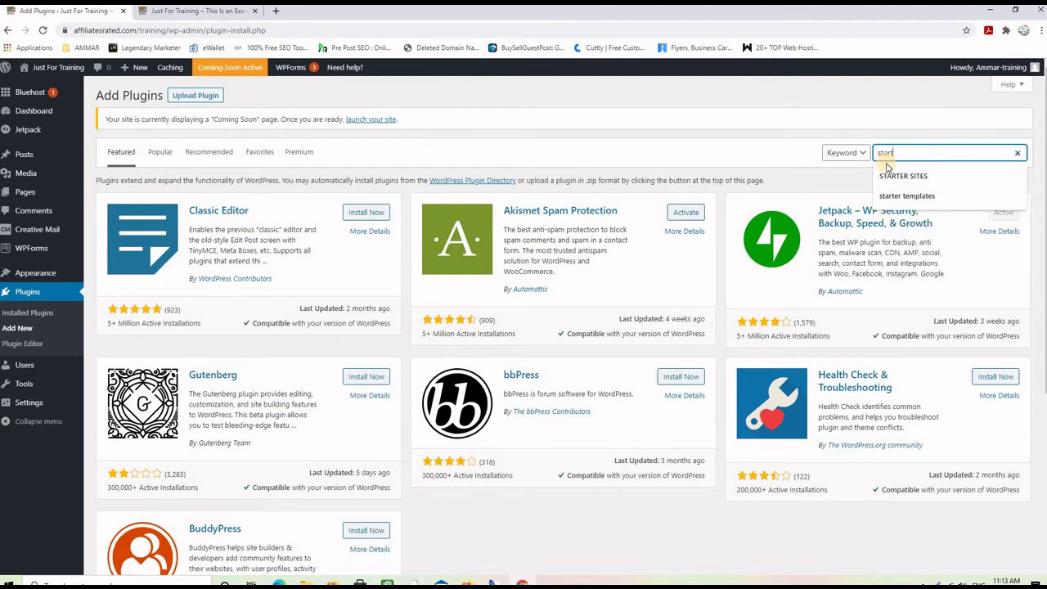
pyautogui.write('er')
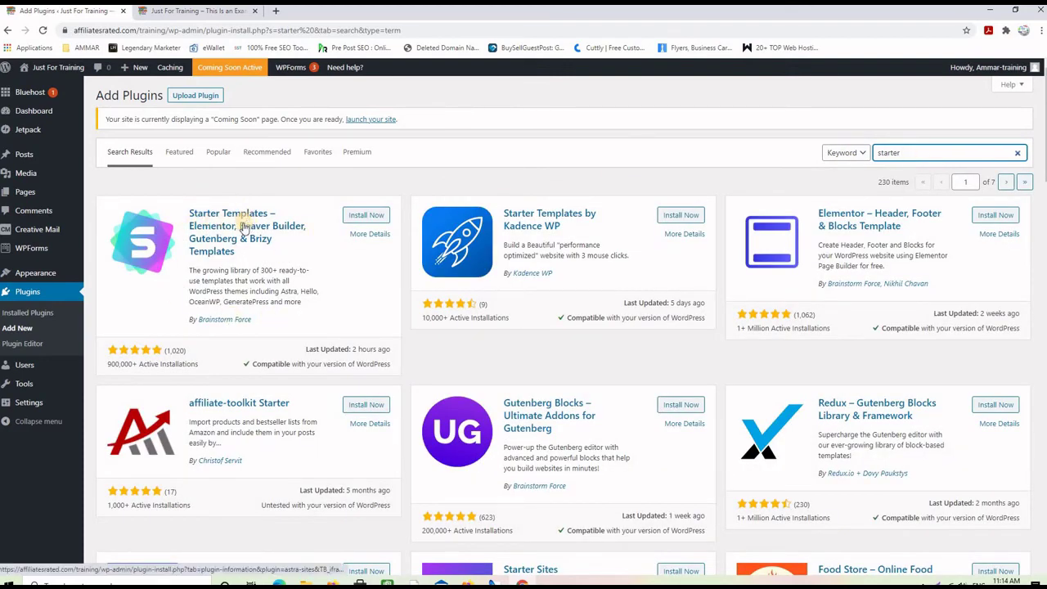
pyautogui.click(357, 215)
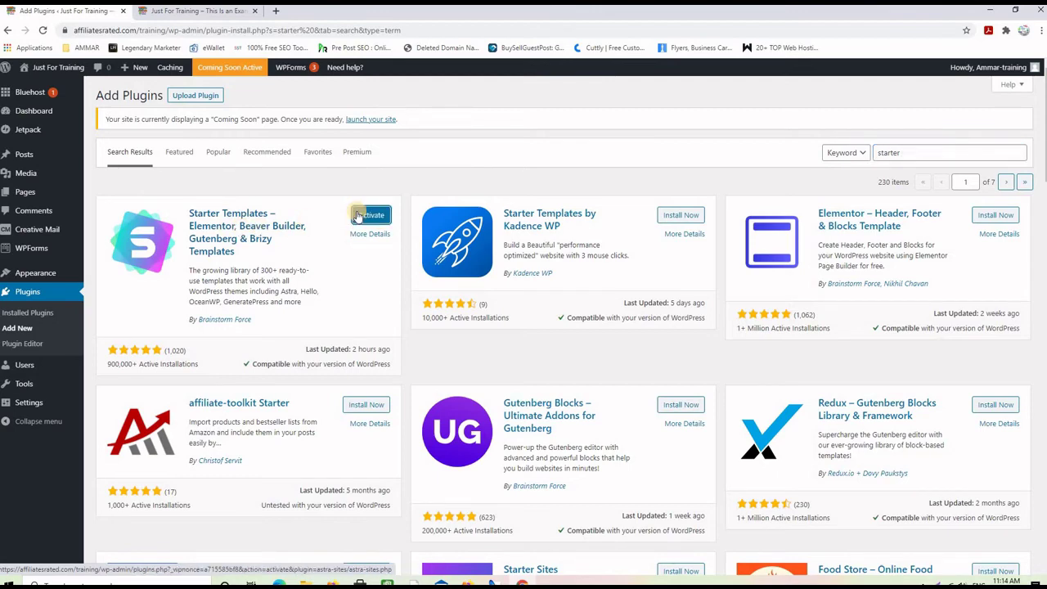
pyautogui.click(370, 215)
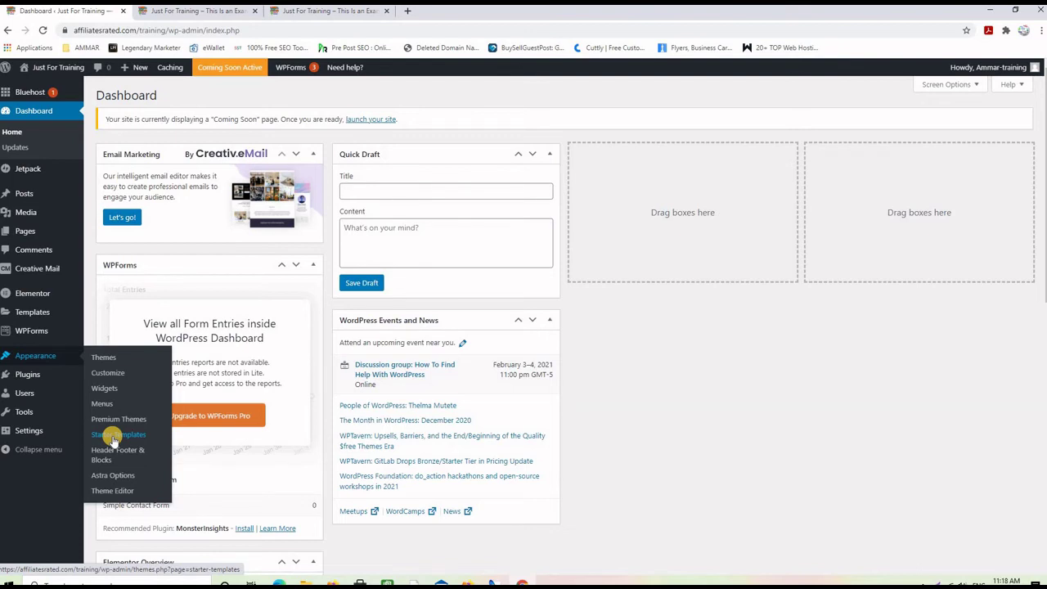
# - Open the Starter Templates library and filter the Elementor site templates to show only Free ones
pyautogui.click(112, 439)
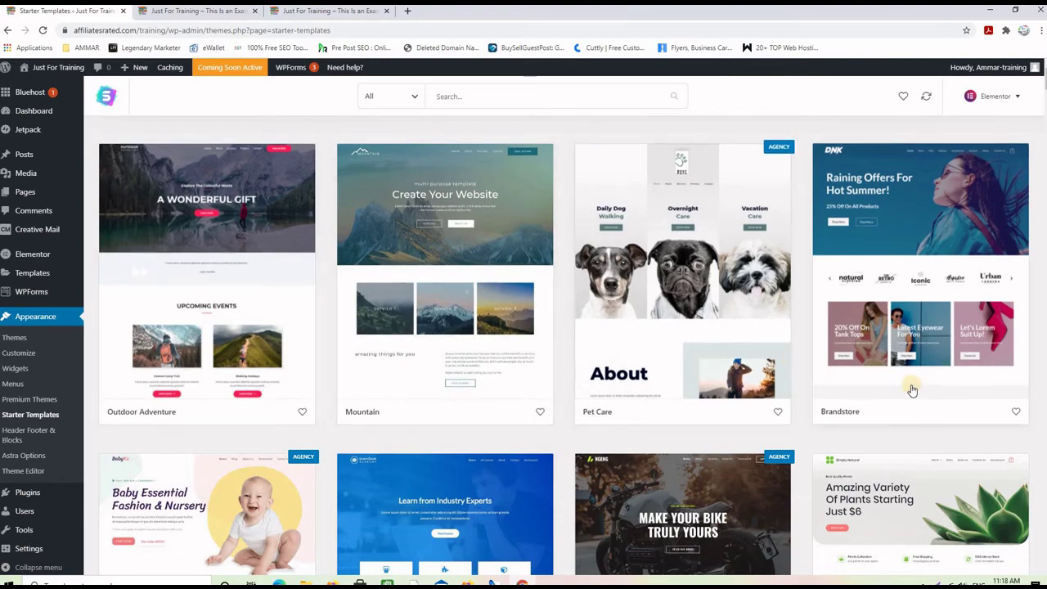
pyautogui.scroll(-3, 909, 391)
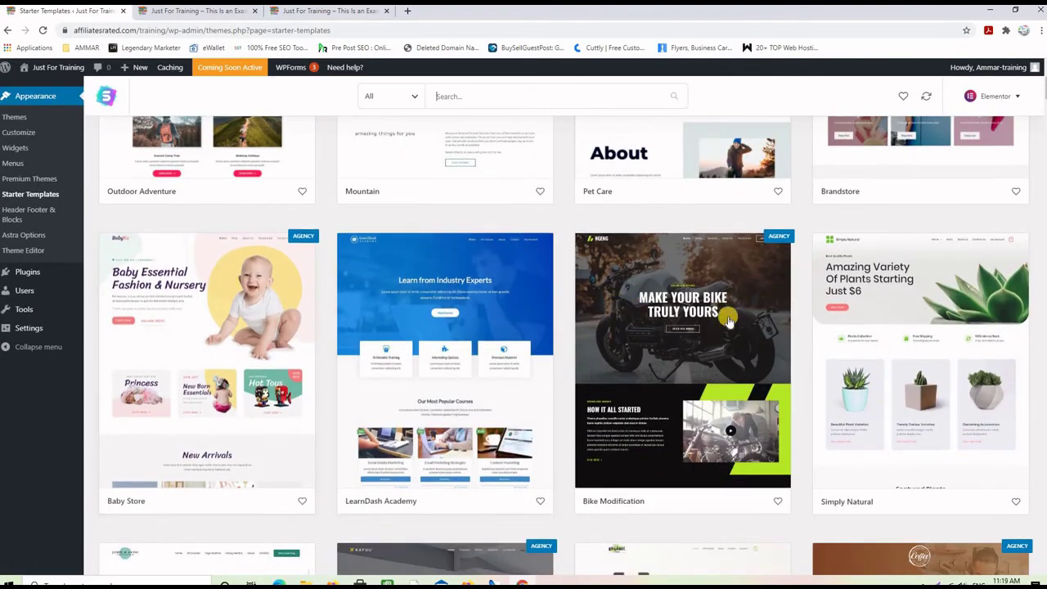
pyautogui.scroll(-5, 790, 334)
pyautogui.scroll(-10, 684, 315)
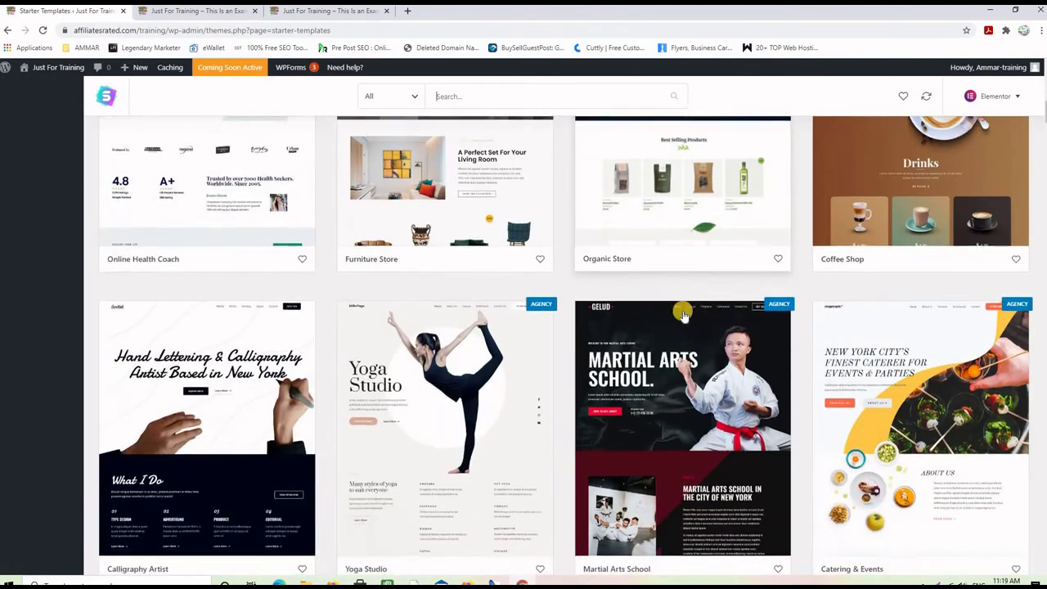
pyautogui.scroll(-2, 684, 315)
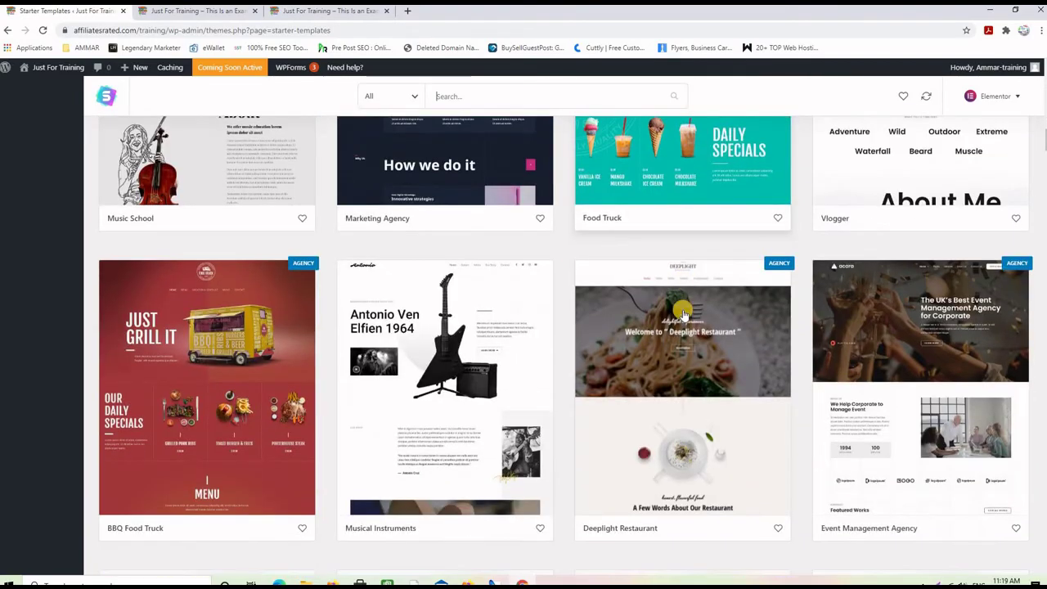
pyautogui.scroll(17, 684, 315)
pyautogui.scroll(4, 684, 315)
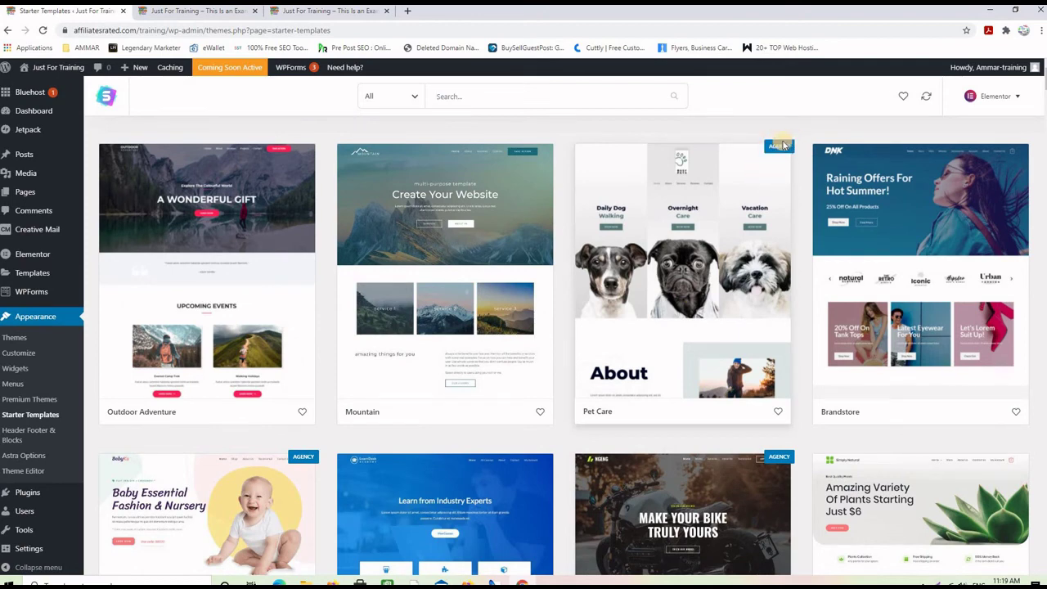
pyautogui.click(414, 97)
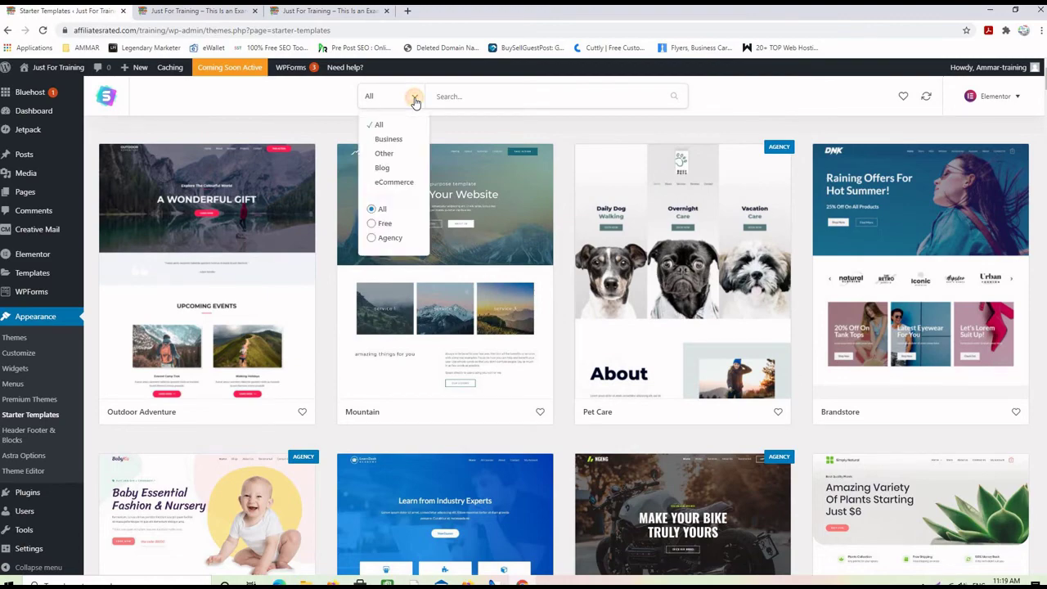
pyautogui.click(383, 224)
# - Browse the free site templates to compare the designs available for different kinds of business
pyautogui.scroll(-3, 684, 281)
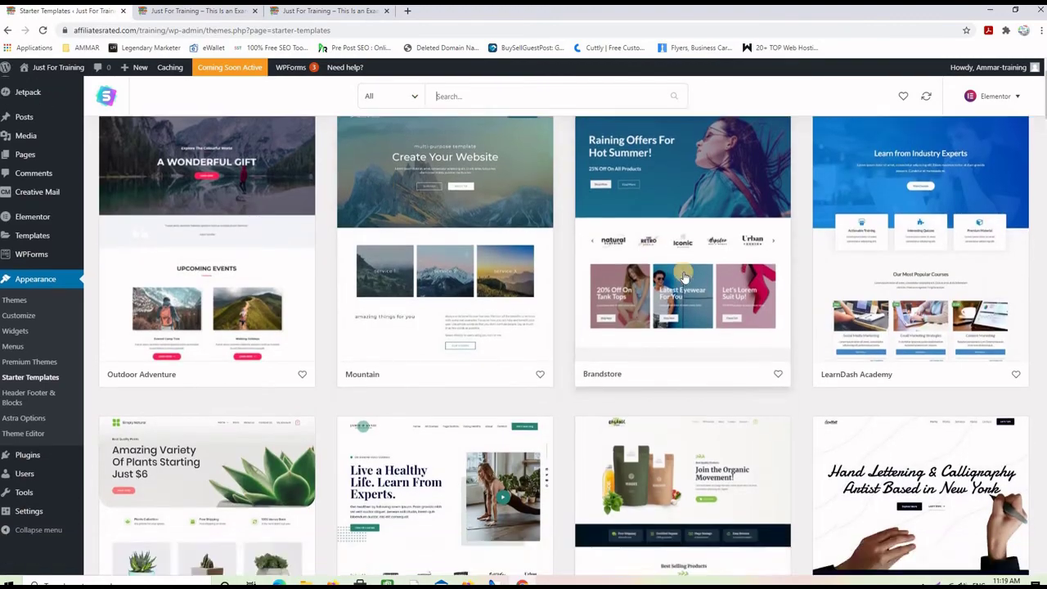
pyautogui.scroll(-10, 684, 281)
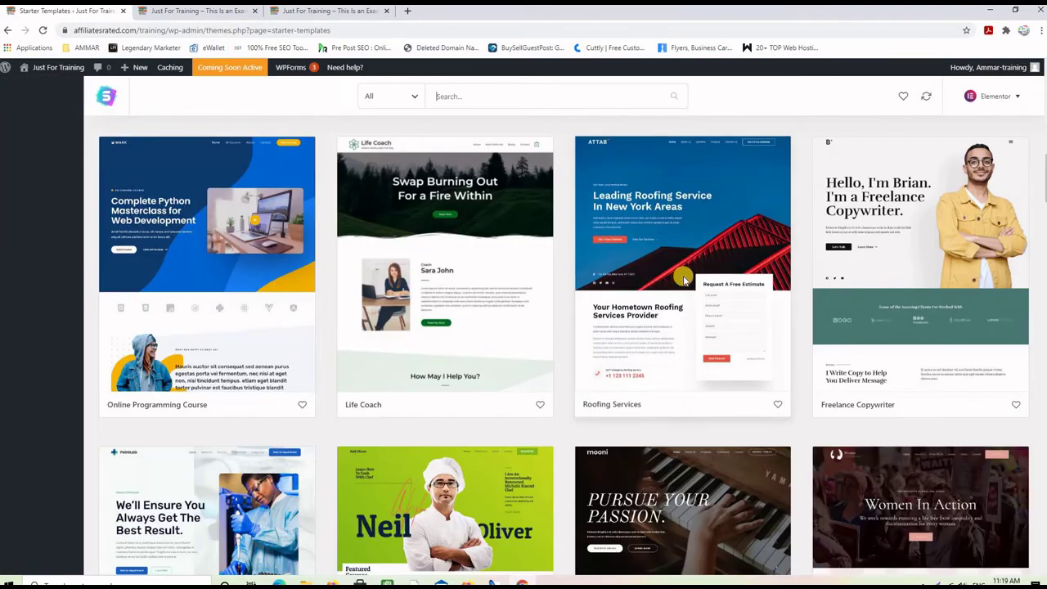
pyautogui.scroll(-5, 684, 281)
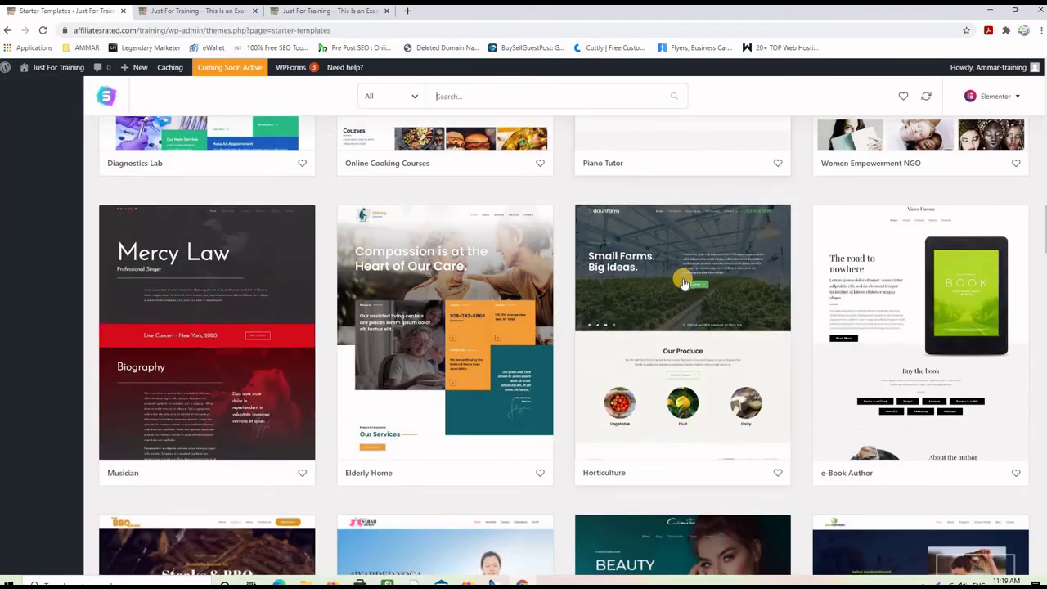
pyautogui.scroll(3, 684, 282)
pyautogui.scroll(4, 683, 282)
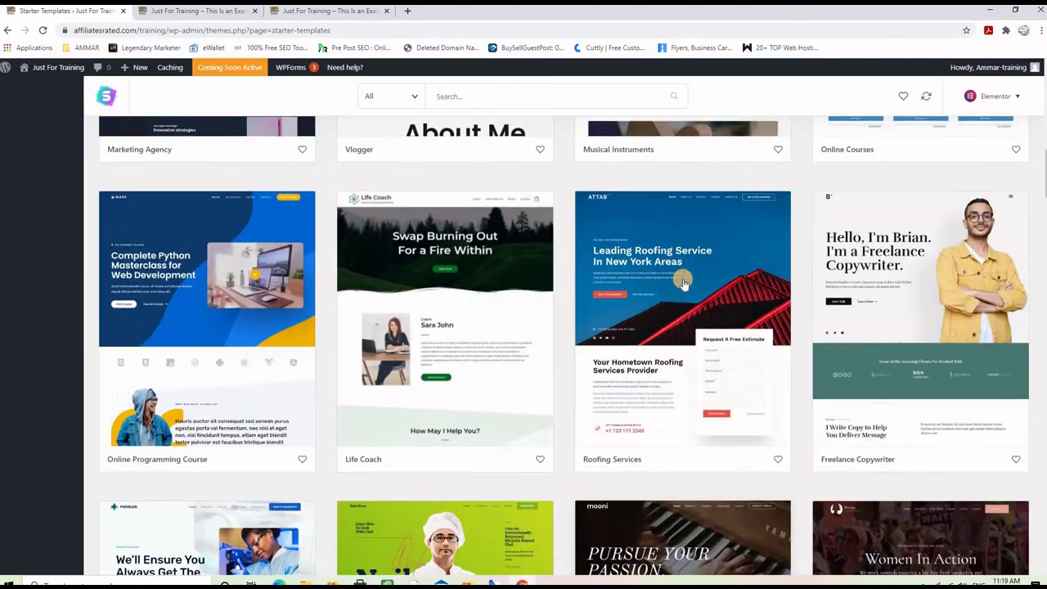
pyautogui.scroll(-1, 684, 282)
pyautogui.scroll(2, 684, 283)
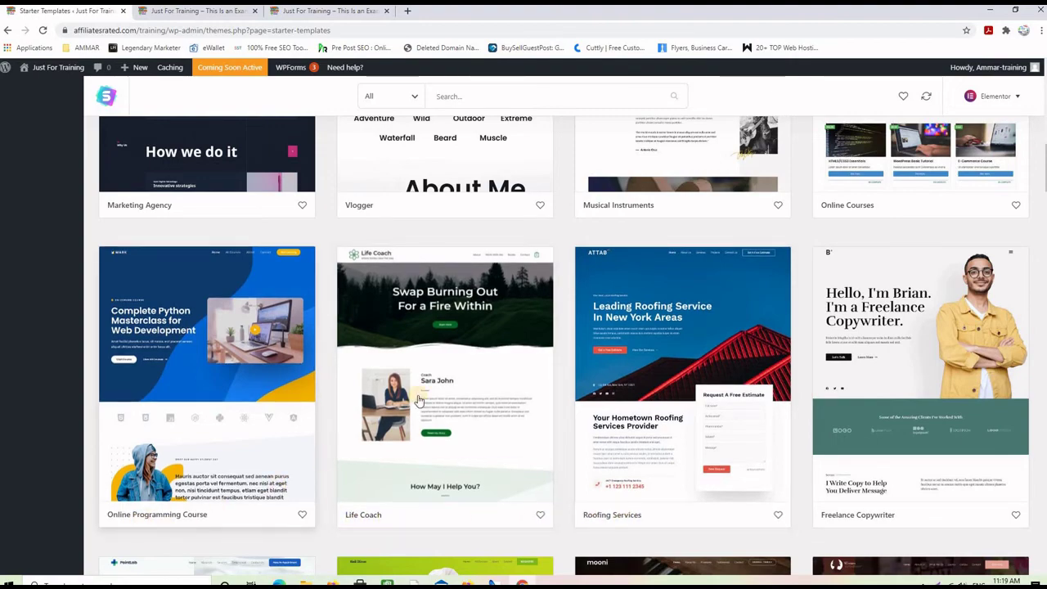
pyautogui.scroll(-5, 426, 401)
pyautogui.scroll(-8, 458, 399)
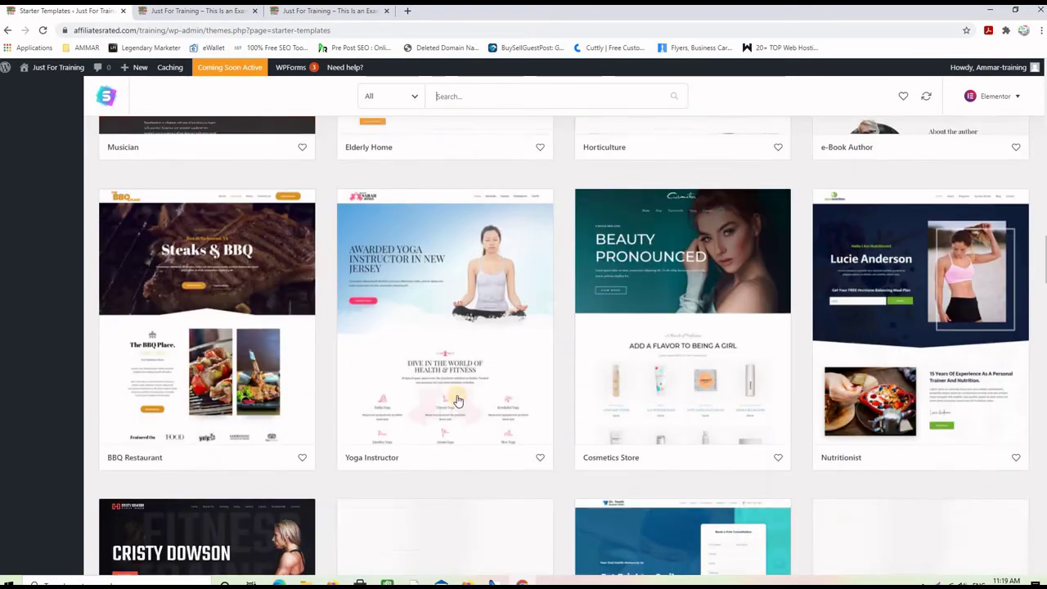
pyautogui.scroll(-4, 458, 400)
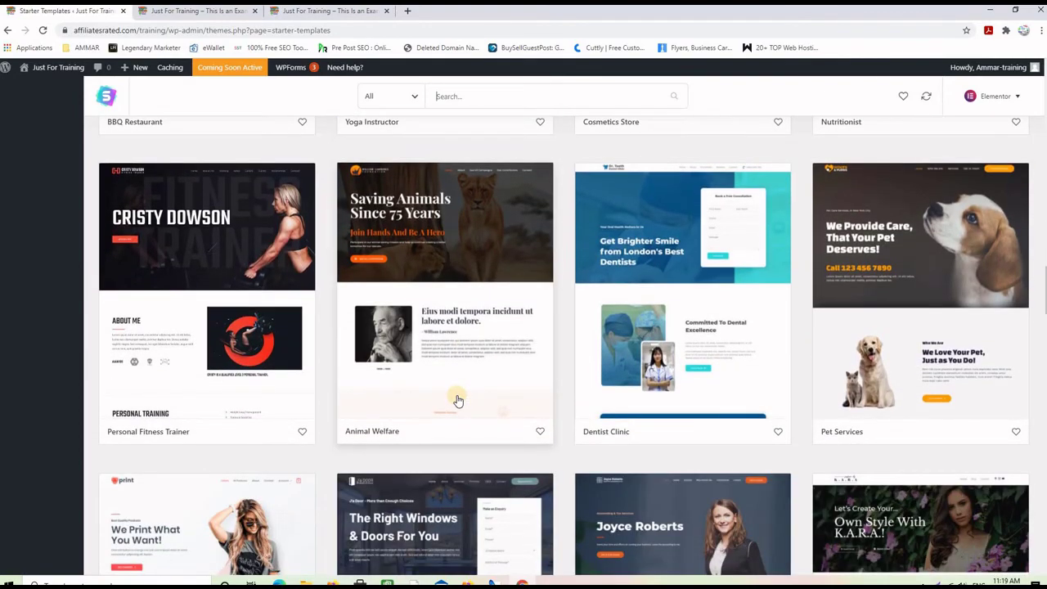
pyautogui.scroll(-3, 458, 401)
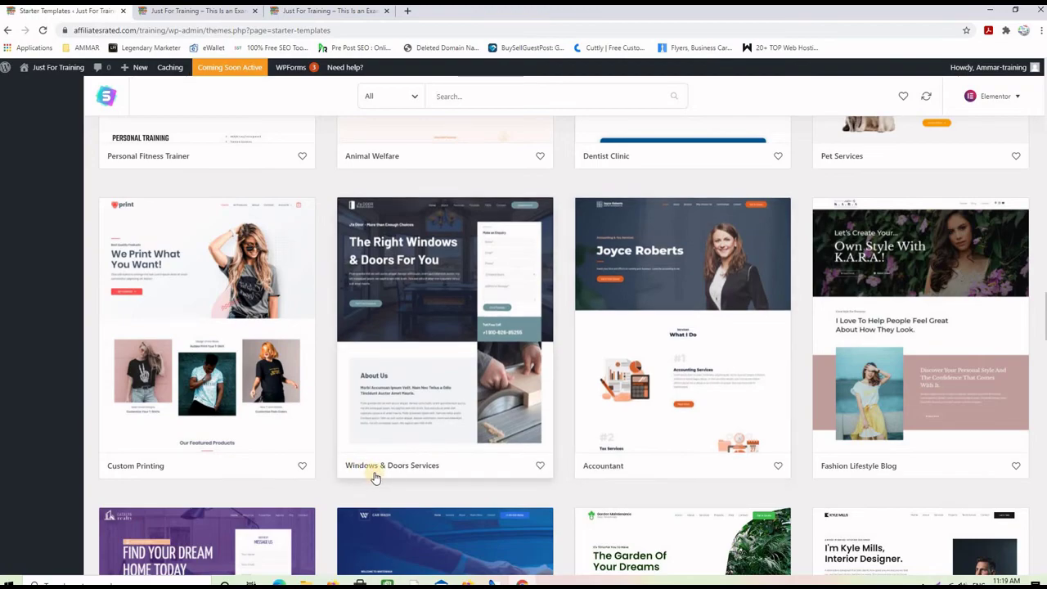
# - Open the Freelance Copywriter template to view its page templates and return to the template library
pyautogui.scroll(2, 556, 440)
pyautogui.scroll(12, 556, 440)
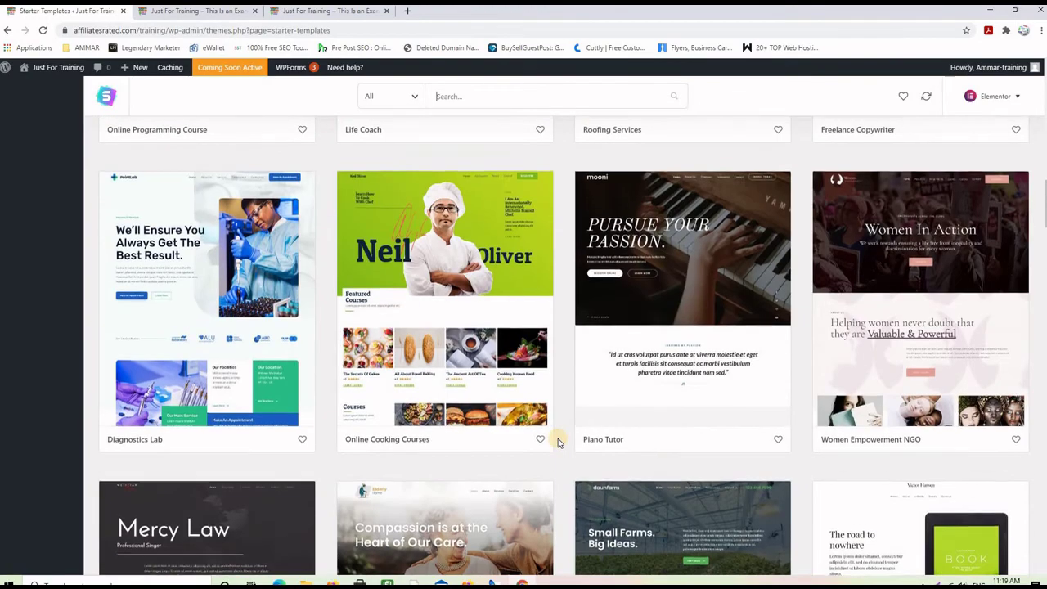
pyautogui.scroll(8, 559, 439)
pyautogui.click(925, 321)
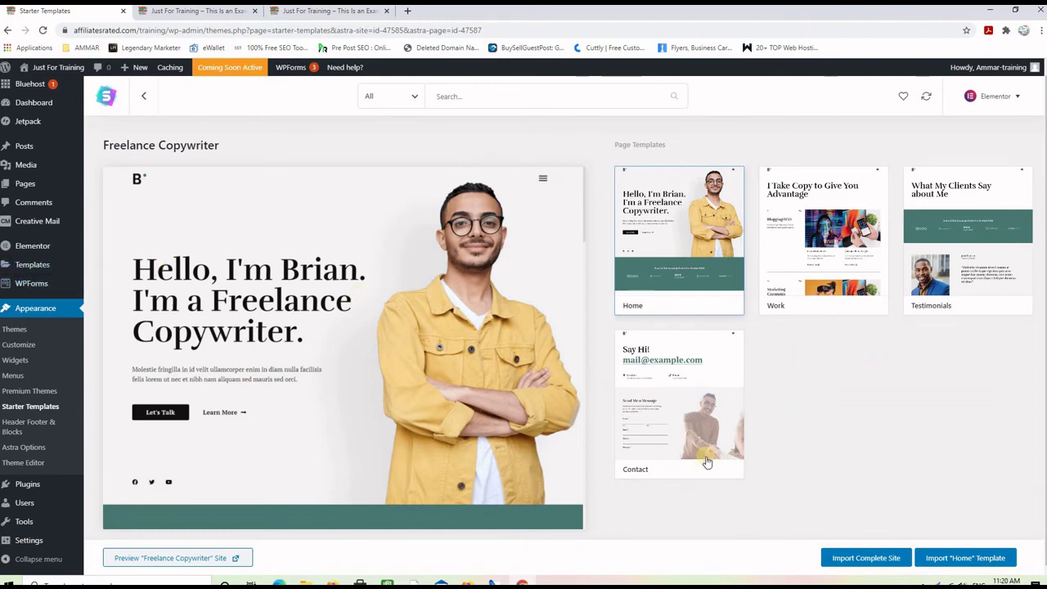
pyautogui.click(142, 97)
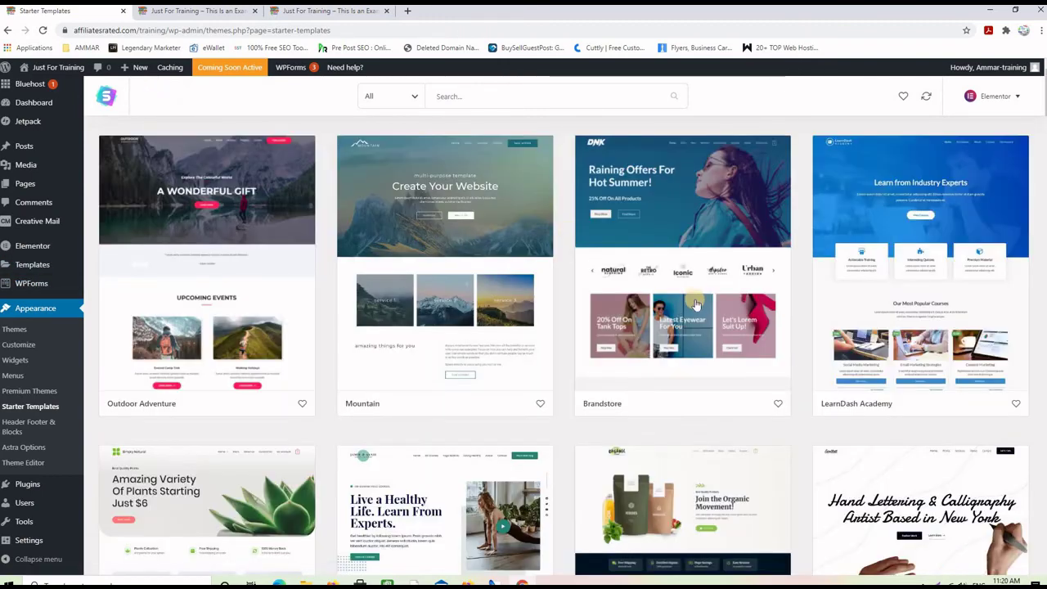
# - Browse further through the free site templates, view the Custom Printing template's pages, and return to the template library
pyautogui.scroll(-12, 716, 304)
pyautogui.scroll(-4, 720, 306)
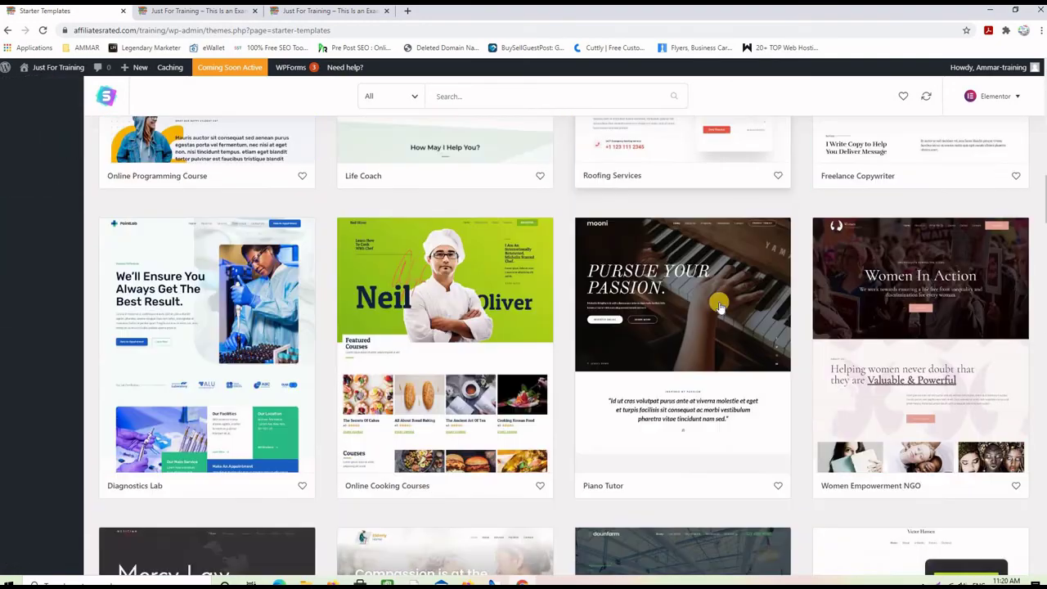
pyautogui.scroll(-7, 512, 244)
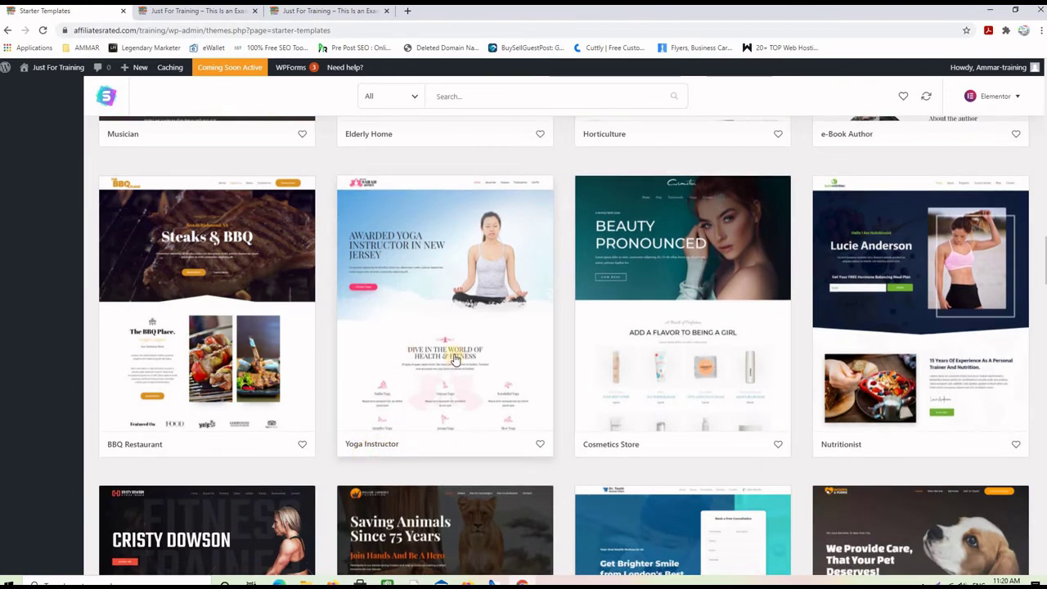
pyautogui.scroll(-4, 455, 365)
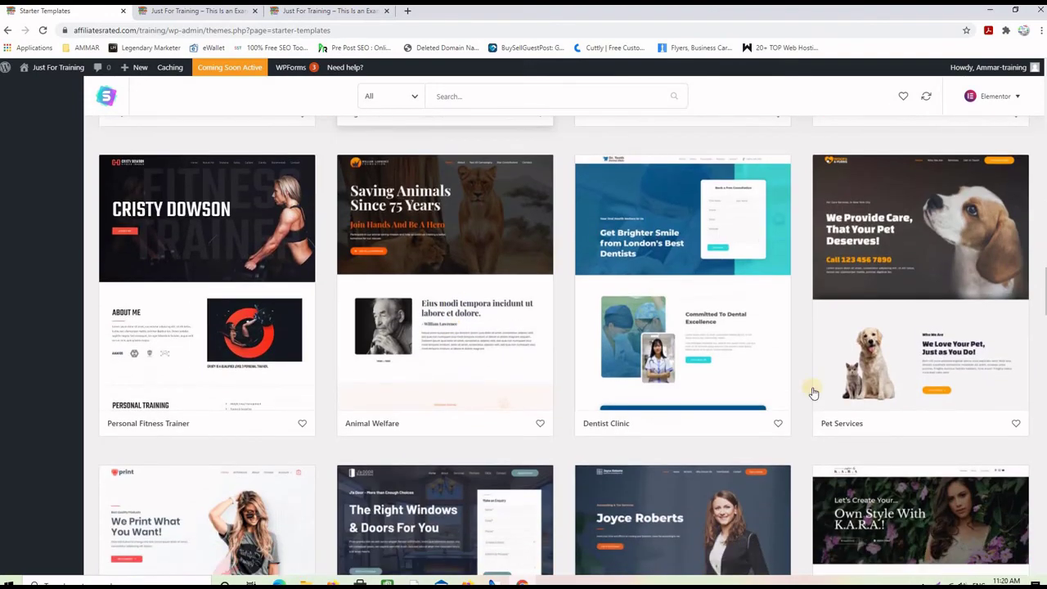
pyautogui.scroll(-4, 624, 342)
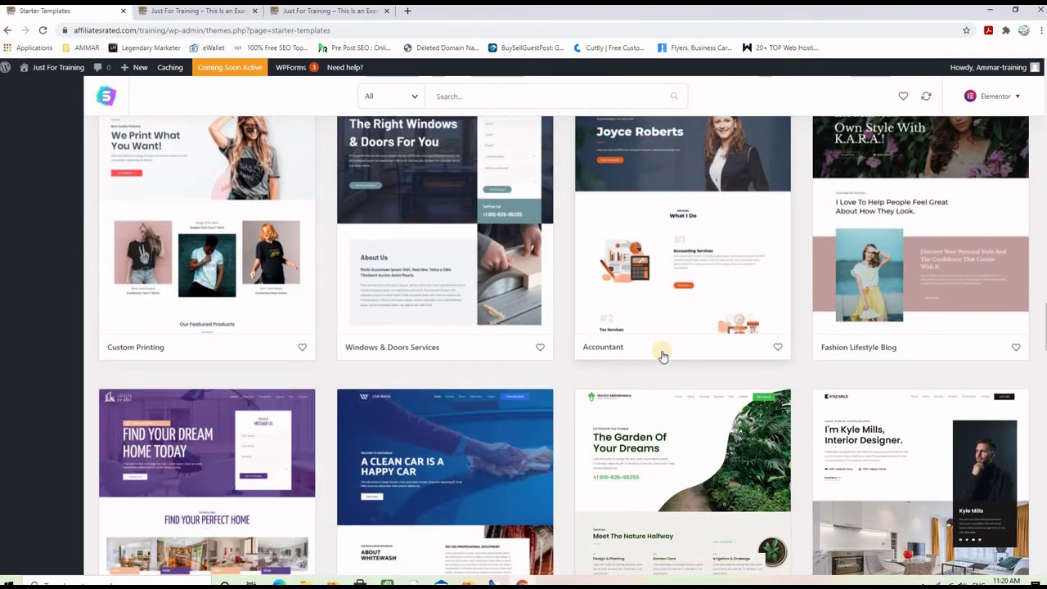
pyautogui.scroll(3, 238, 394)
pyautogui.click(215, 392)
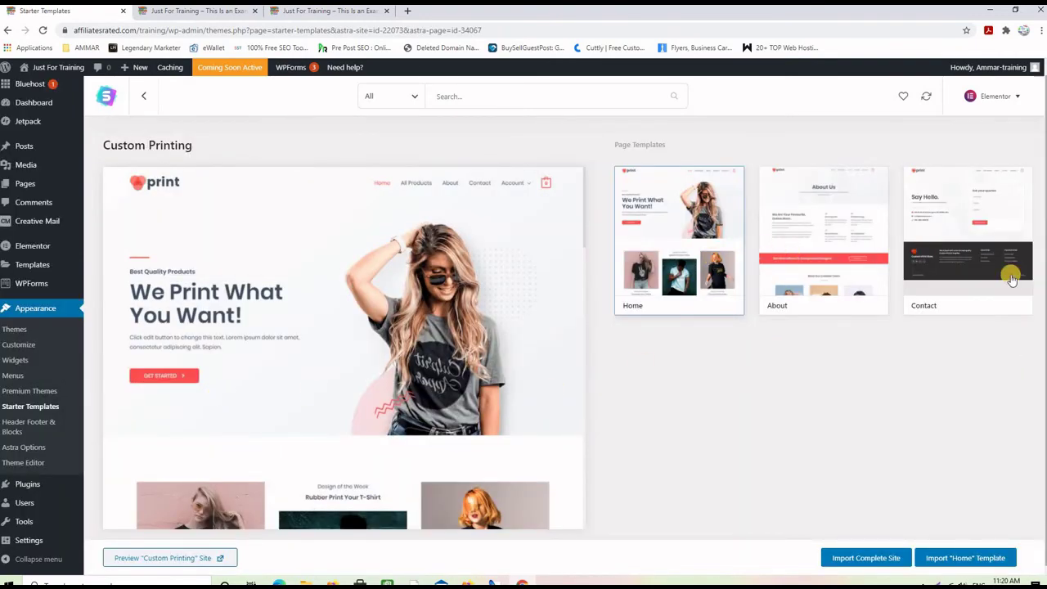
pyautogui.click(144, 97)
# - Import the complete Musical Instruments site with Delete Previously Imported Site enabled, skipping the optional personal details form
pyautogui.scroll(-5, 915, 426)
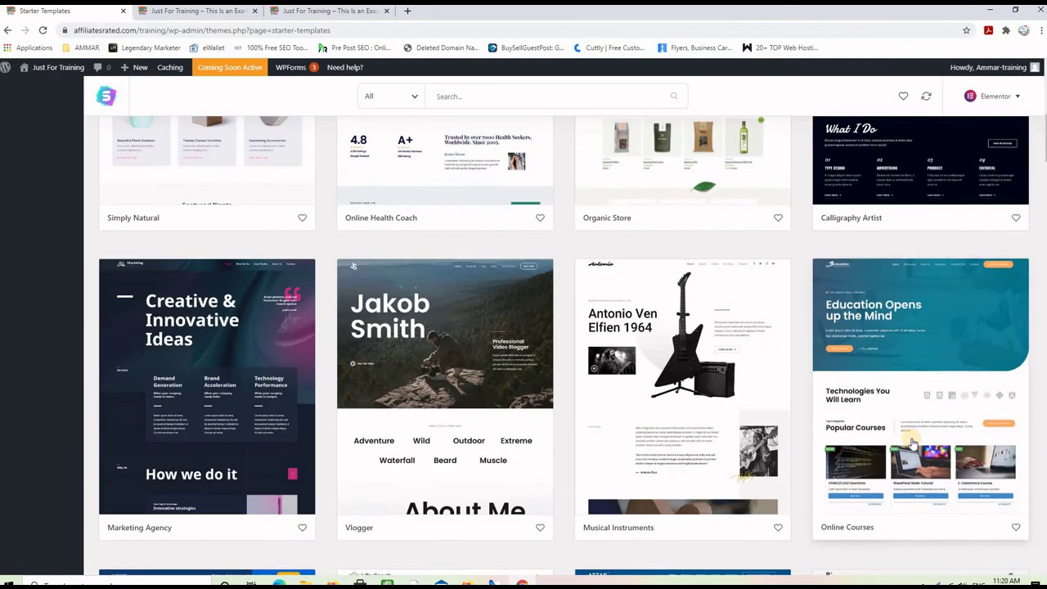
pyautogui.click(690, 373)
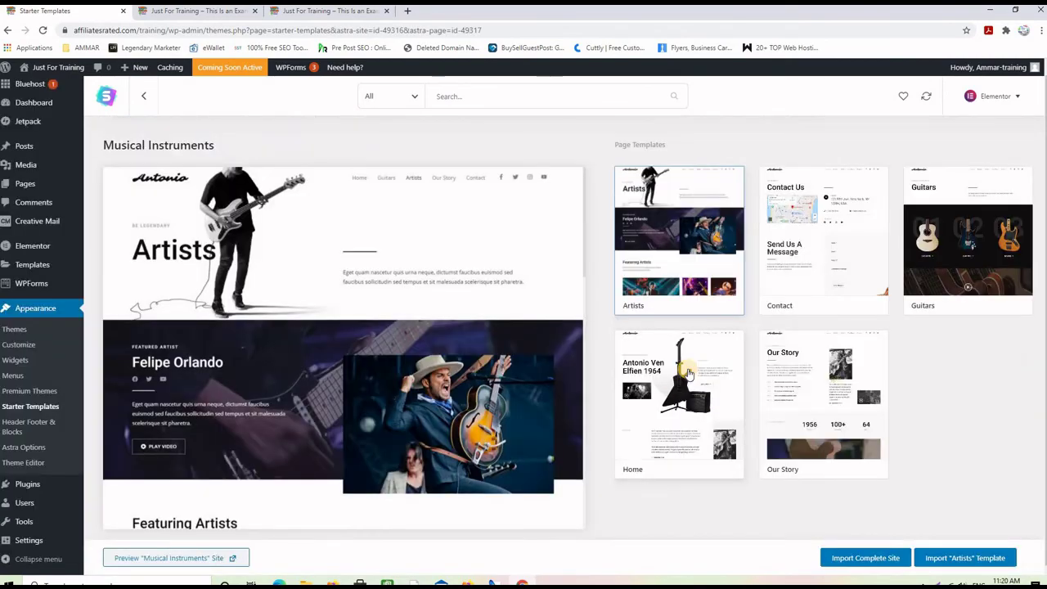
pyautogui.click(867, 560)
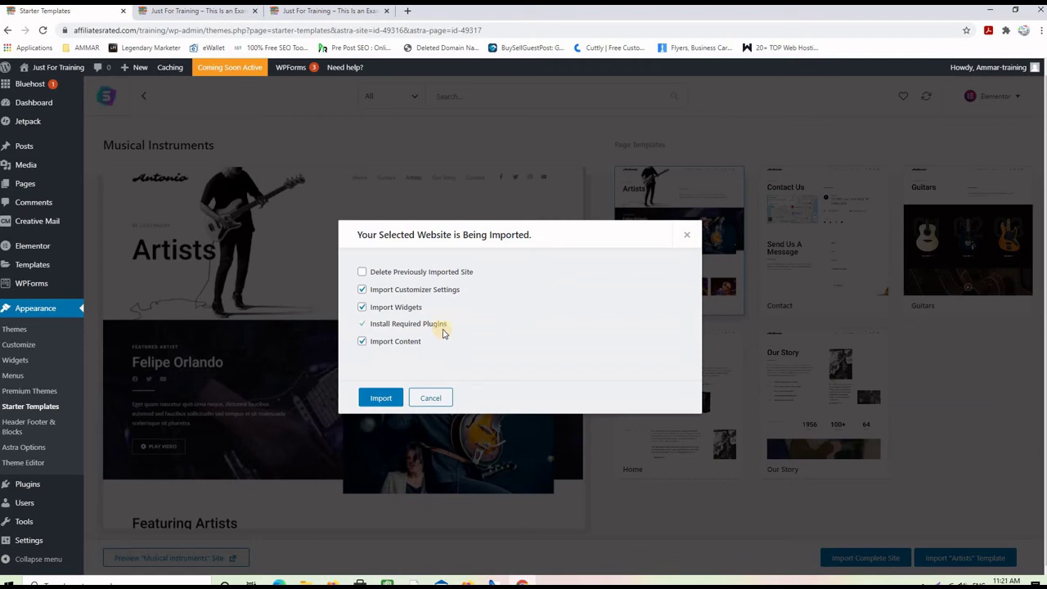
pyautogui.rightClick(362, 275)
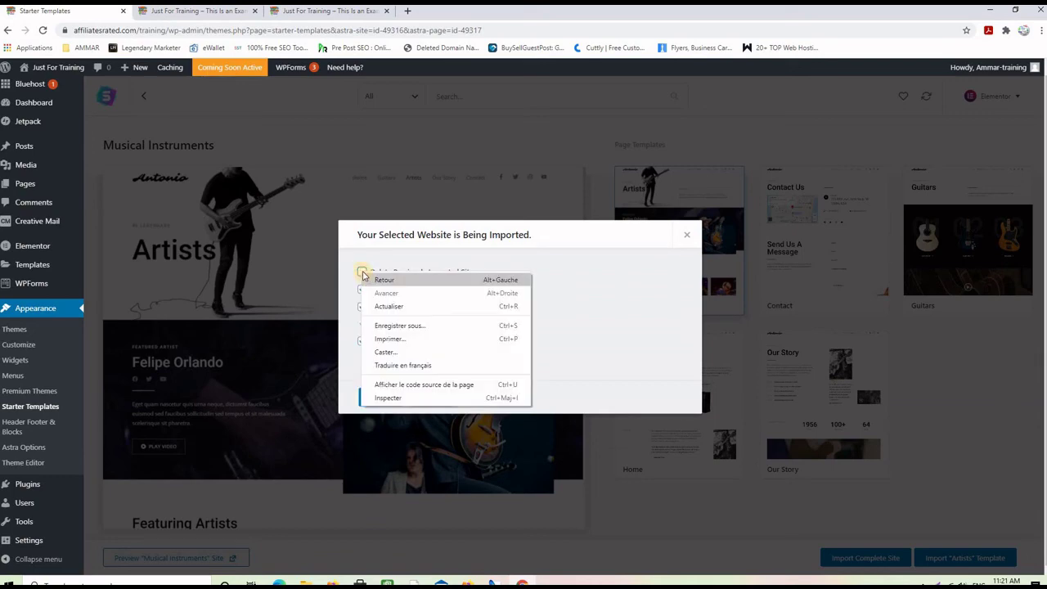
pyautogui.click(362, 275)
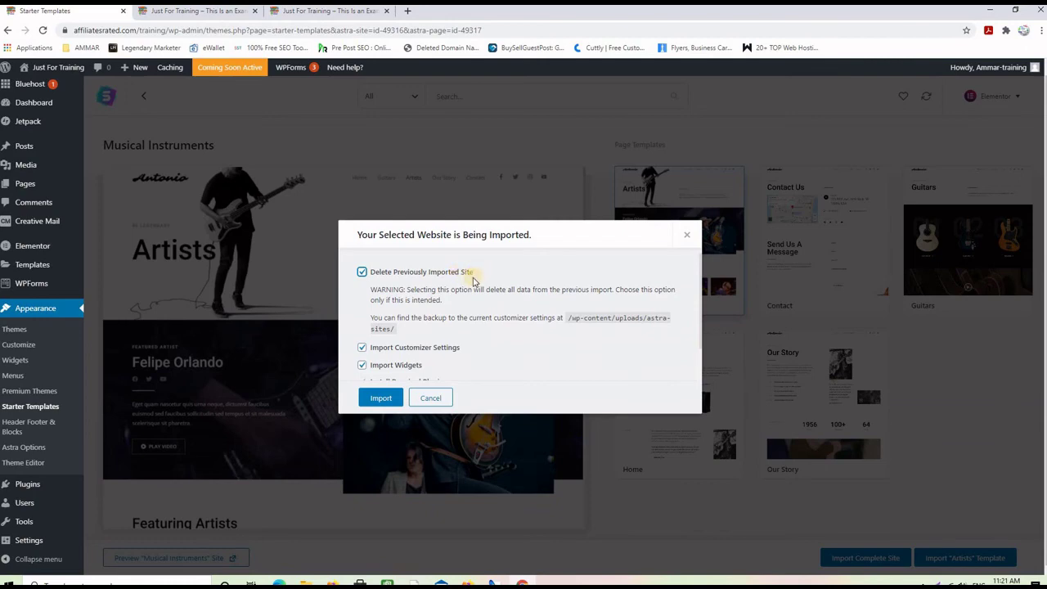
pyautogui.click(381, 399)
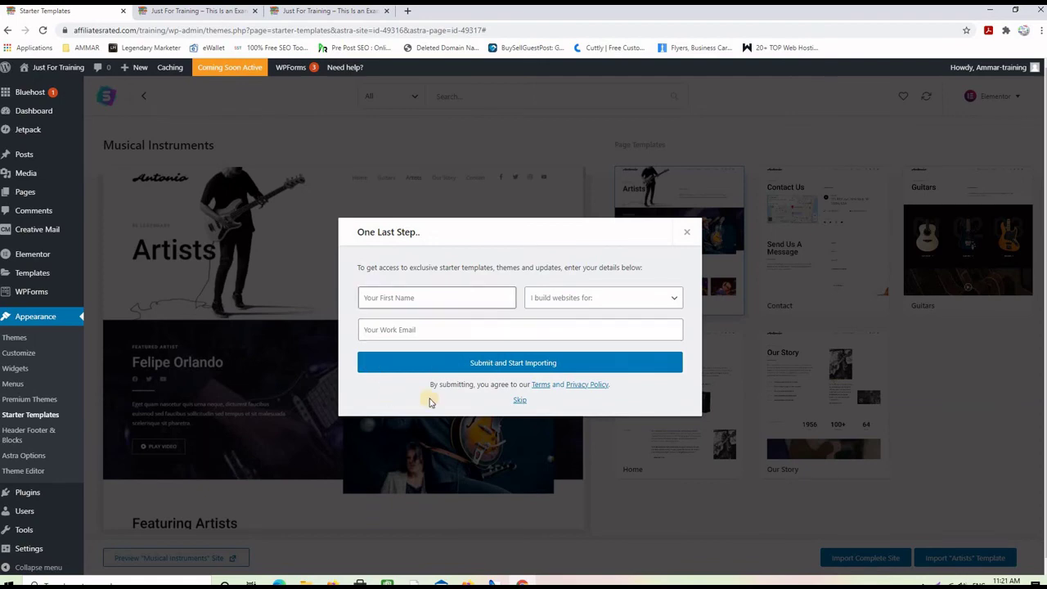
pyautogui.click(517, 401)
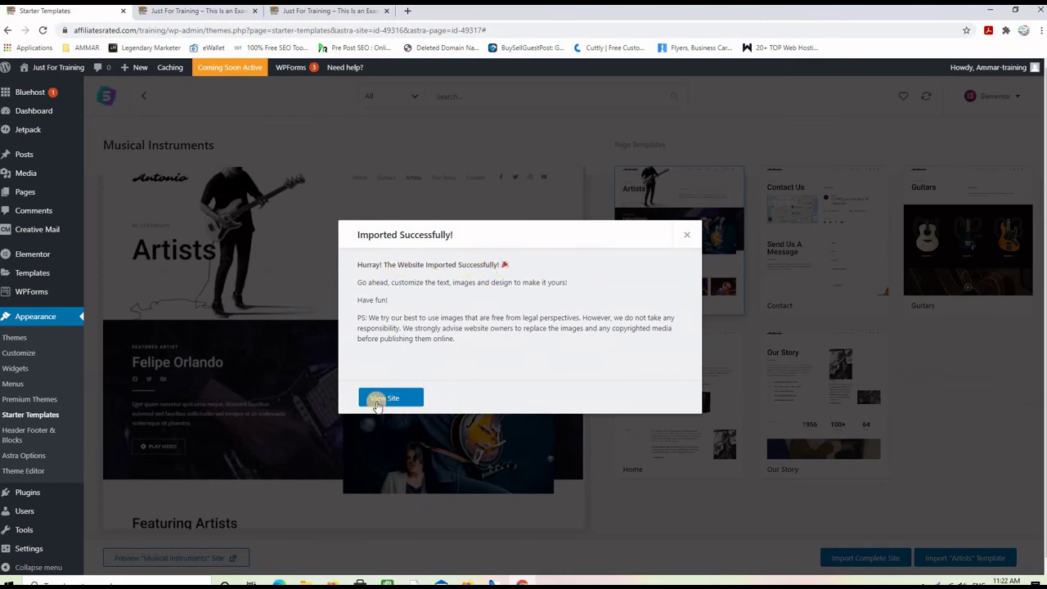
# - View the imported site and look through its home page from the header down to the footer
pyautogui.click(391, 399)
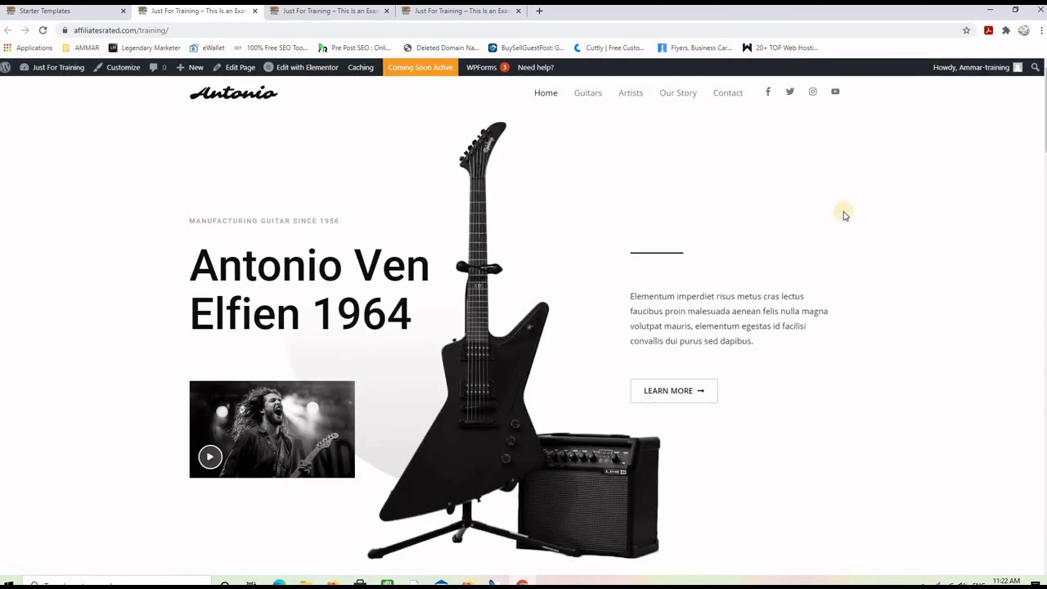
pyautogui.scroll(-4, 846, 213)
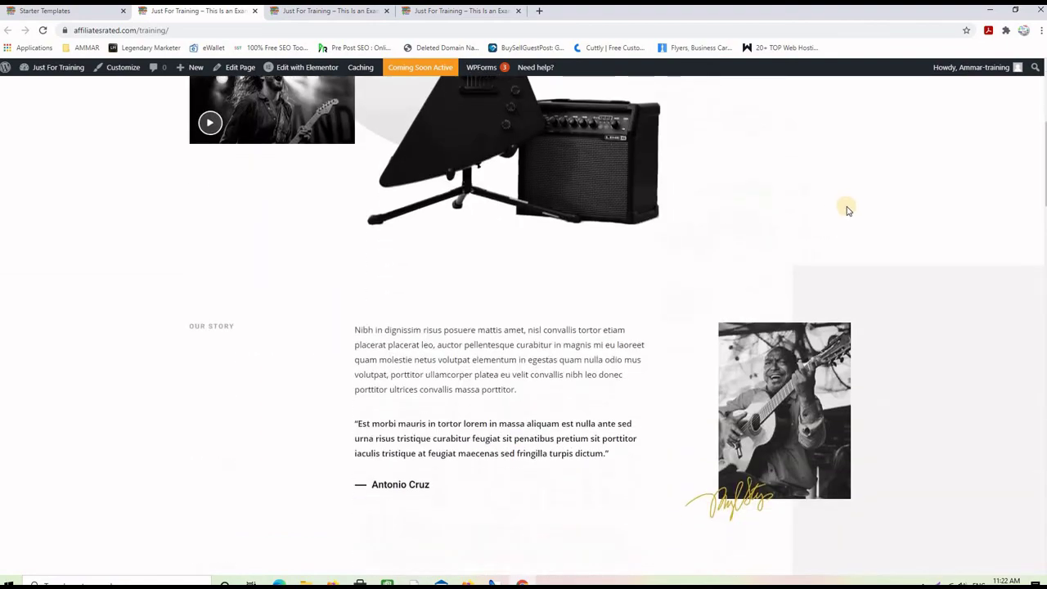
pyautogui.scroll(-12, 847, 211)
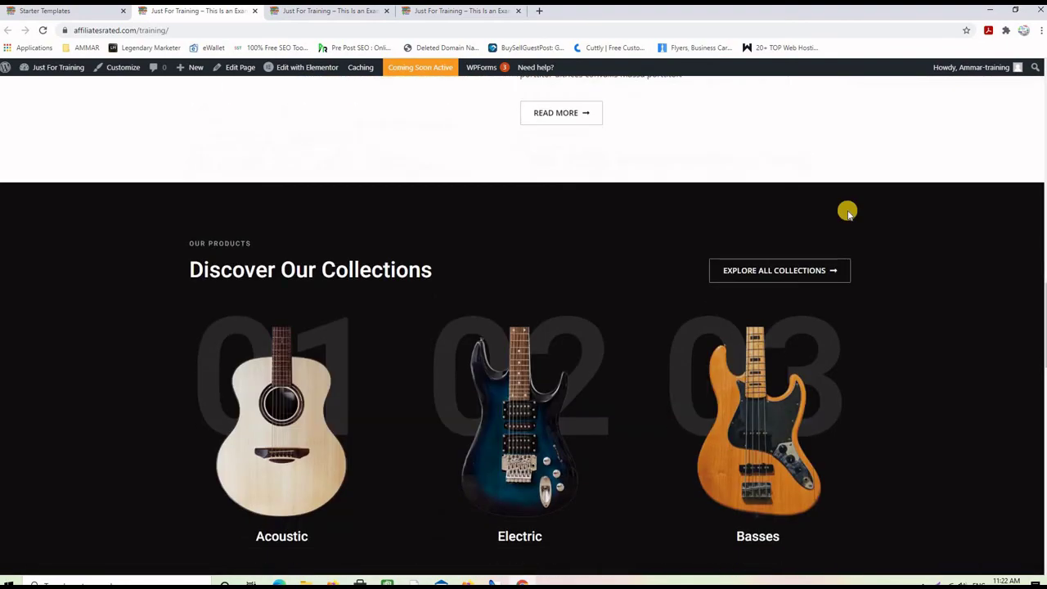
pyautogui.scroll(-3, 847, 212)
pyautogui.scroll(3, 846, 211)
pyautogui.scroll(-7, 846, 211)
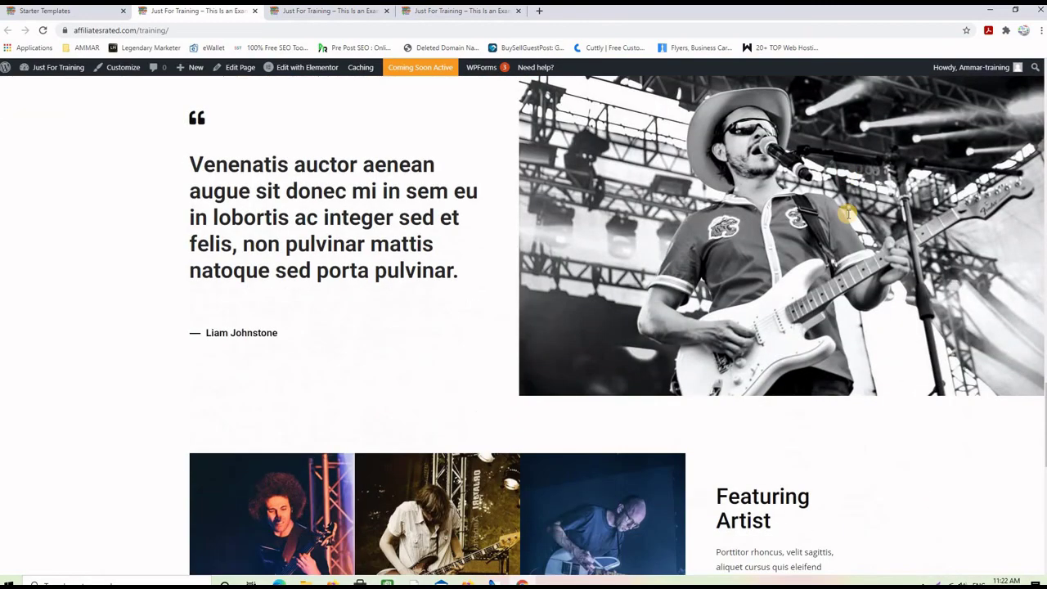
pyautogui.scroll(-7, 847, 214)
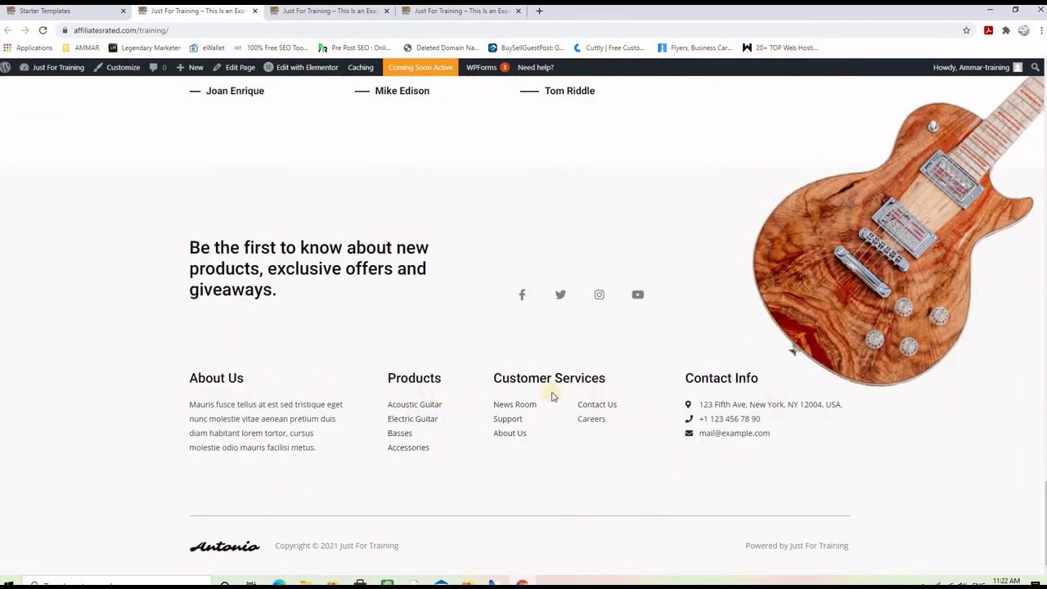
pyautogui.scroll(10, 819, 410)
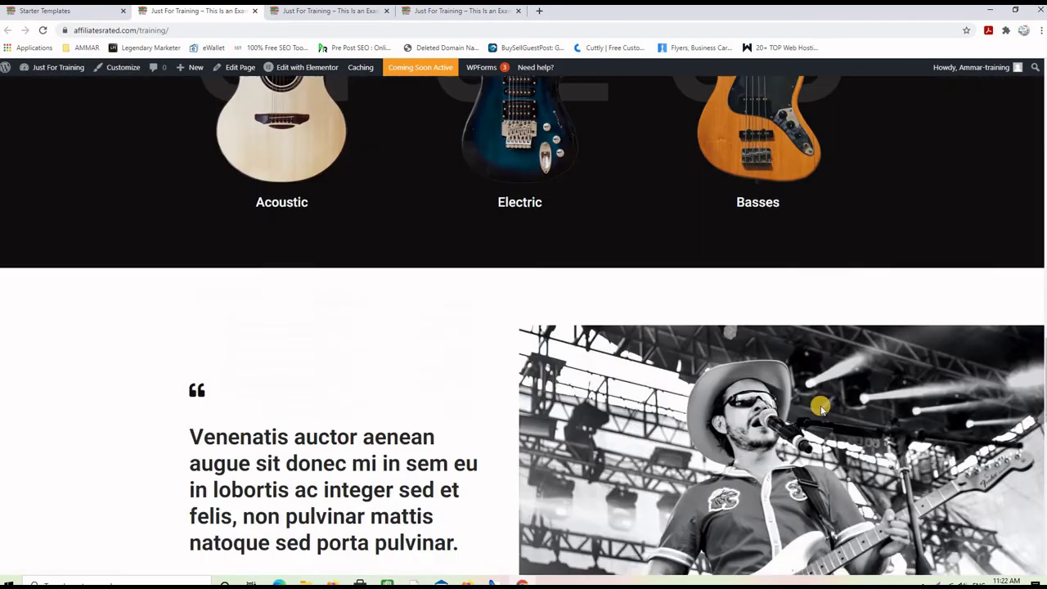
pyautogui.scroll(15, 810, 344)
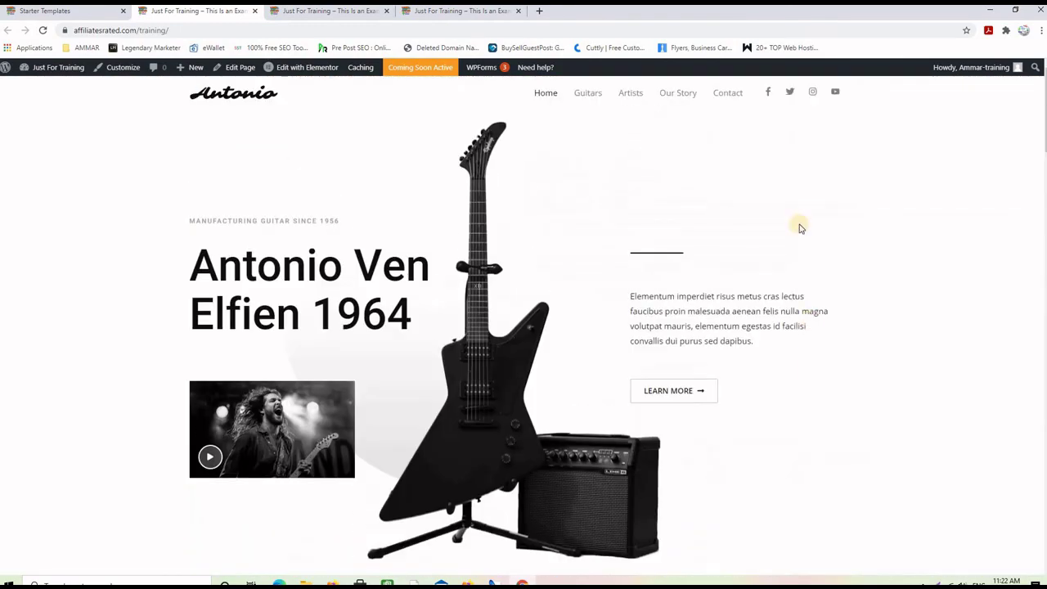
# - Check the imported site's Guitars and Contact pages by opening each one and looking through its content
pyautogui.click(590, 95)
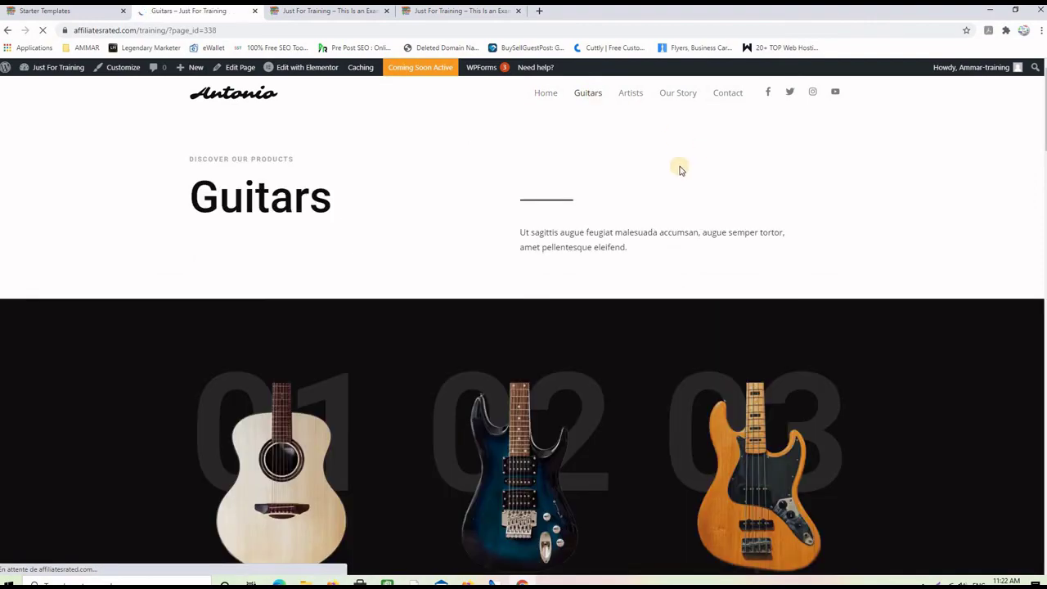
pyautogui.scroll(-20, 833, 282)
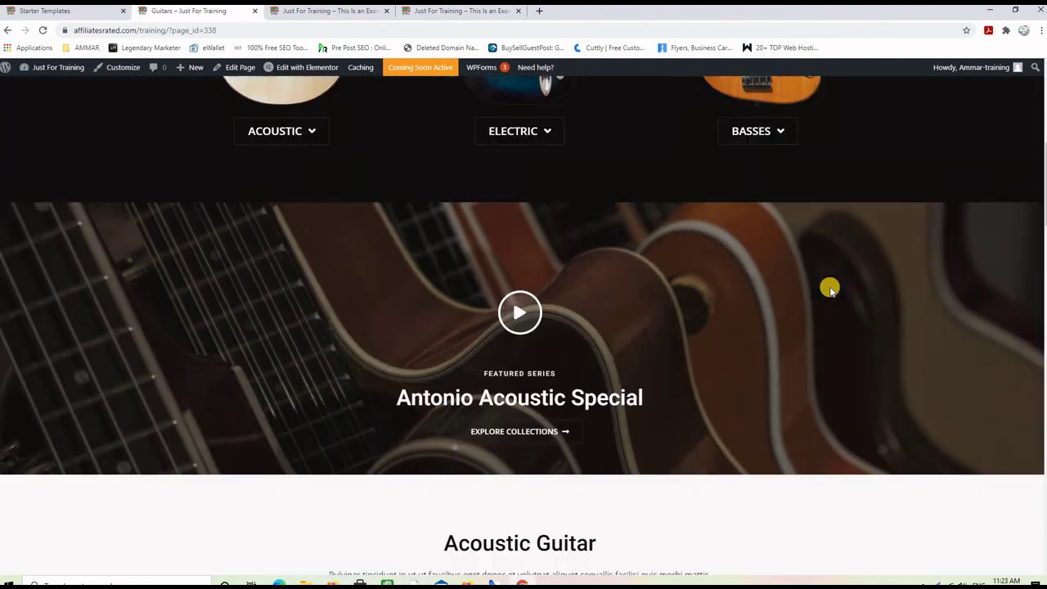
pyautogui.scroll(20, 830, 292)
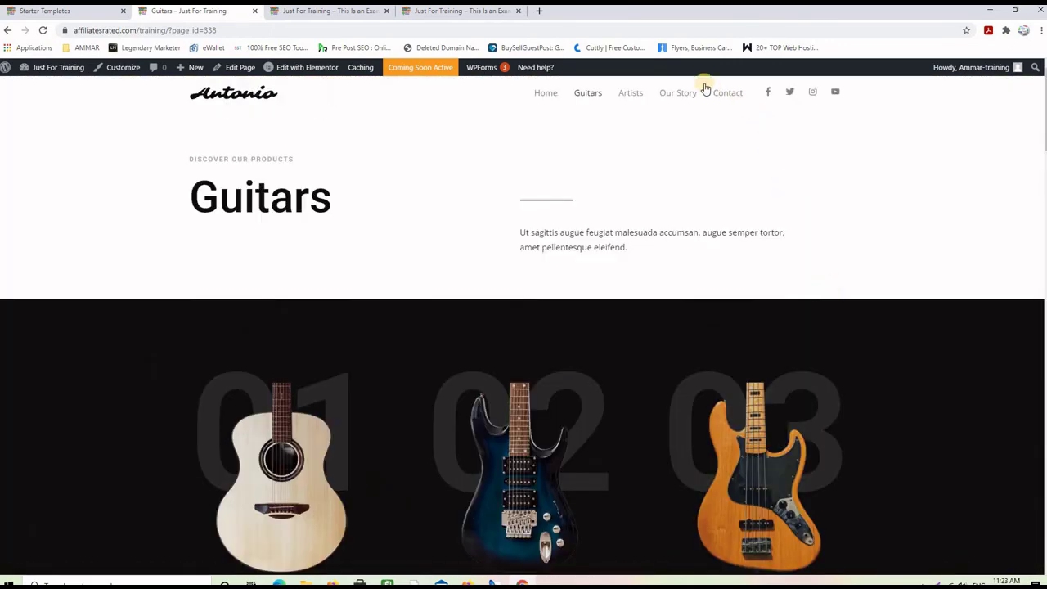
pyautogui.click(728, 95)
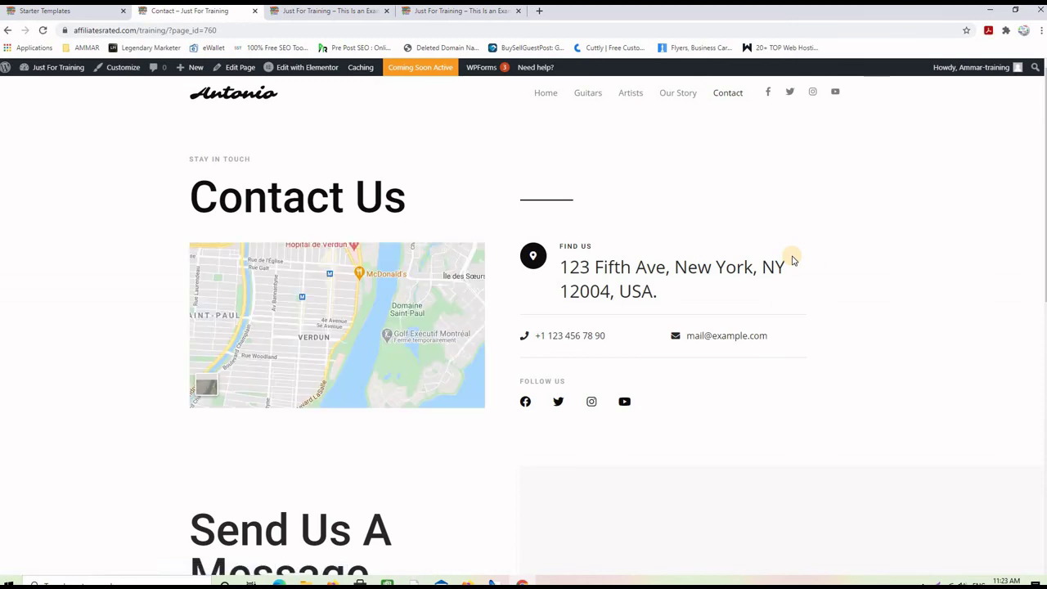
pyautogui.scroll(-6, 790, 261)
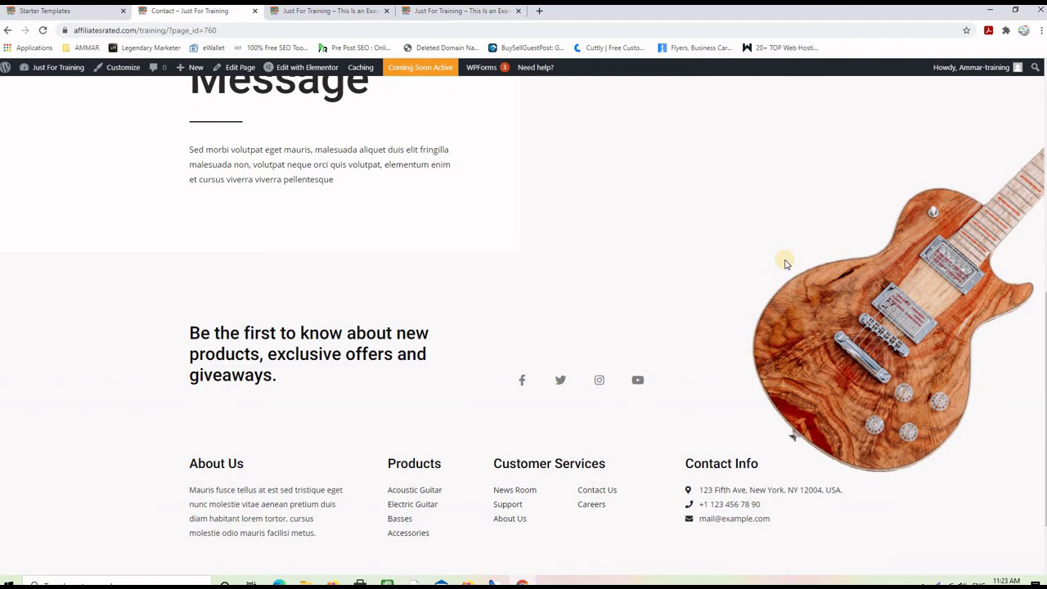
pyautogui.scroll(8, 679, 364)
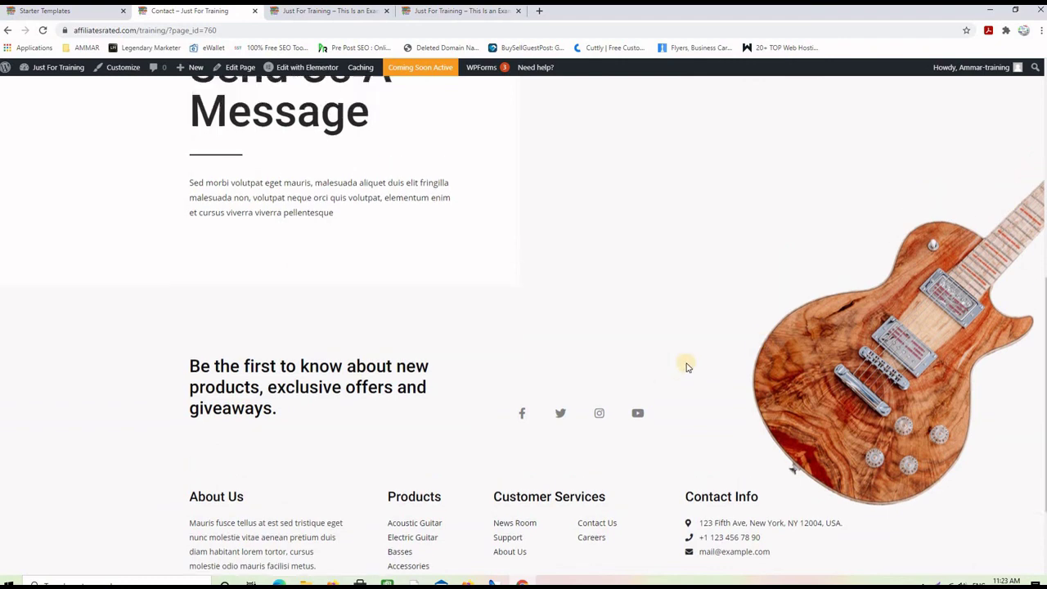